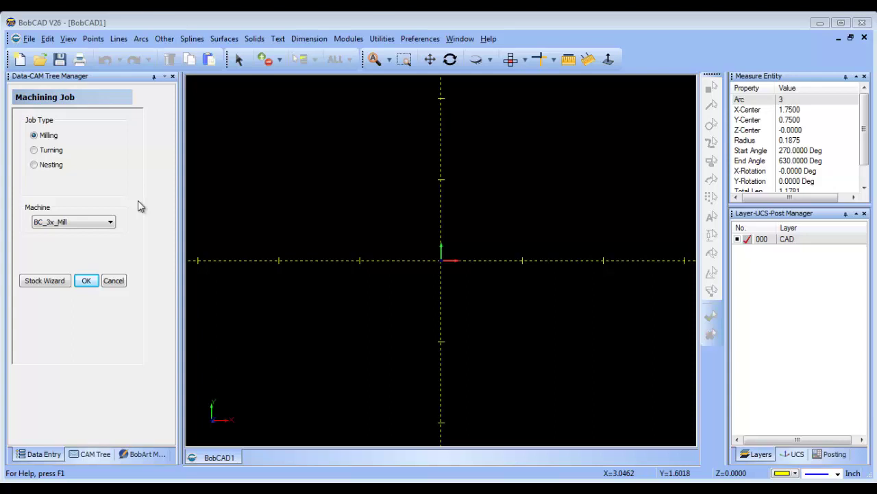
Step: Open the Part1 STL model in a new document
left_click(39, 60)
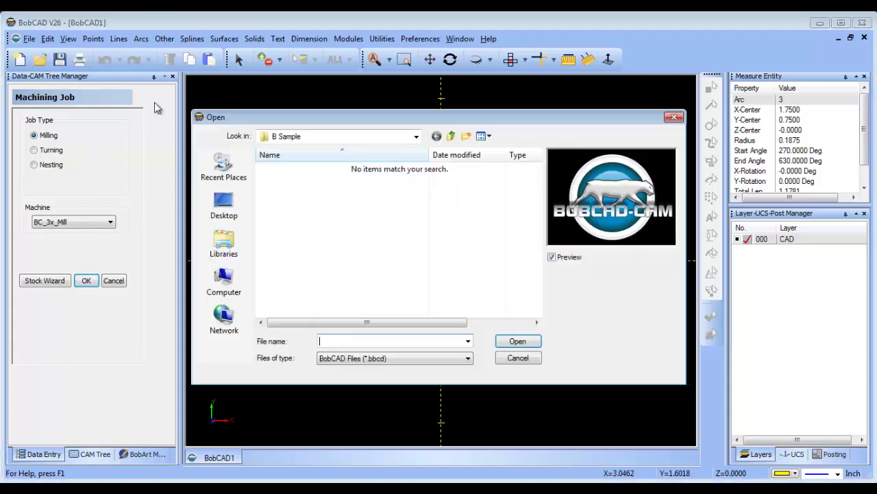
left_click(464, 360)
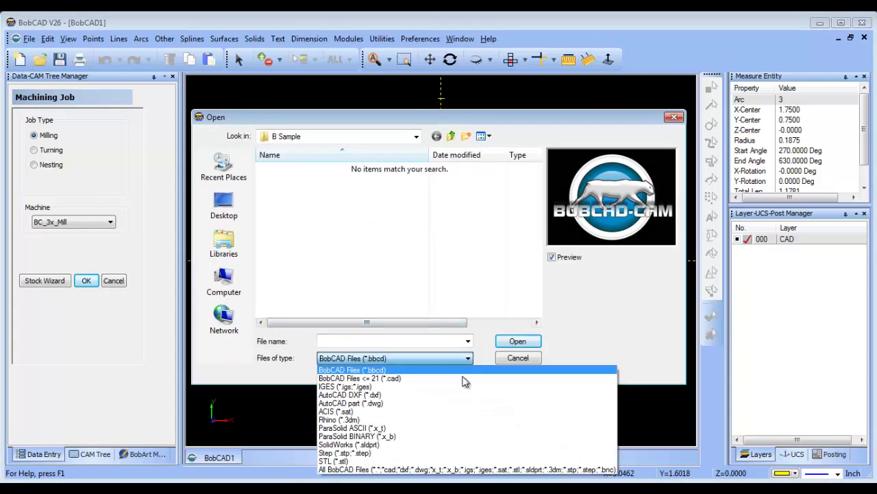
left_click(462, 461)
left_click(312, 170)
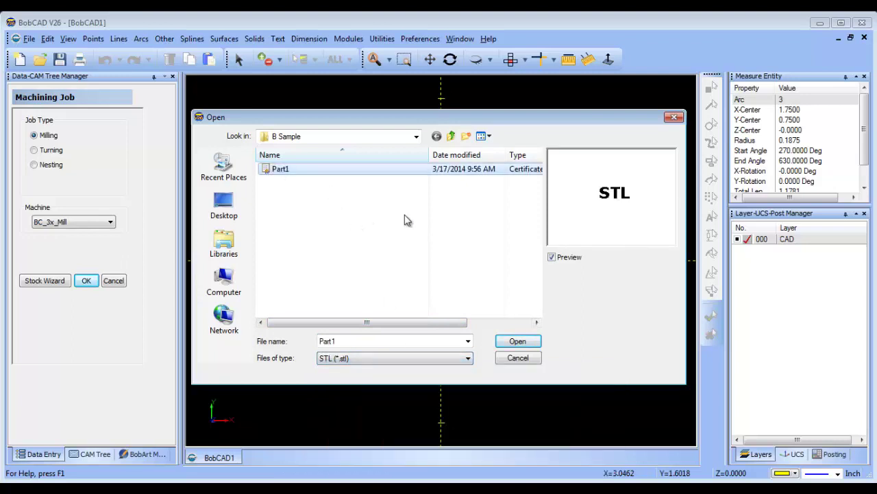
left_click(511, 340)
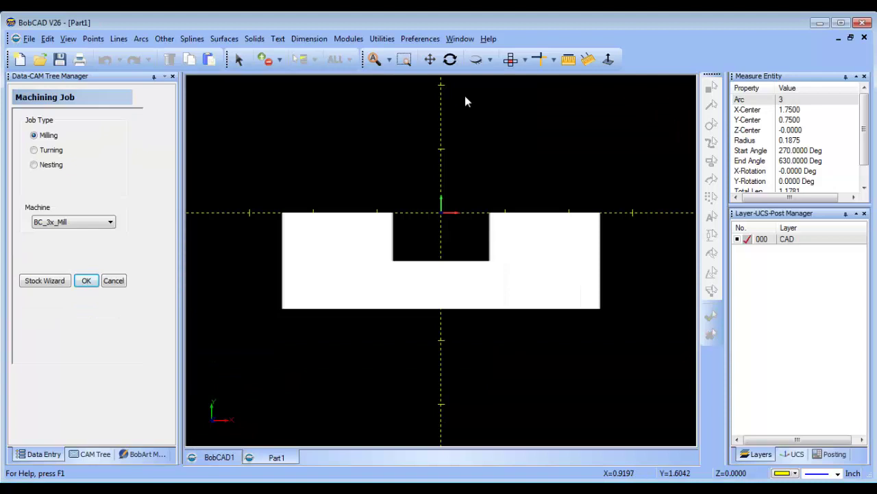
Step: Rotate the part 90 degrees about the X axis around the origin
left_click(382, 39)
left_click(394, 64)
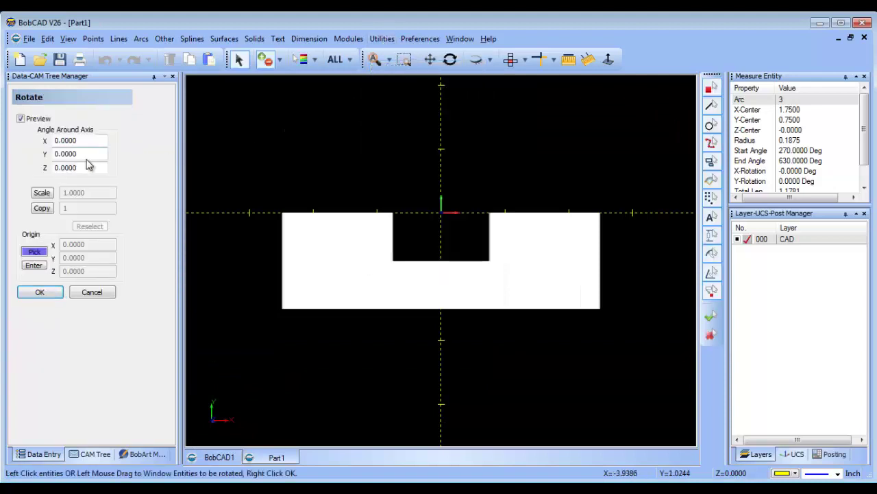
type("90")
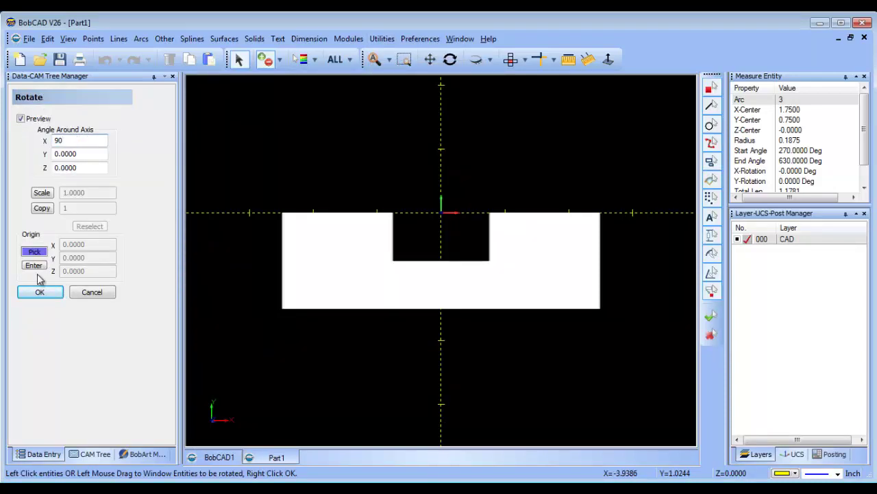
left_click(40, 266)
right_click(309, 160)
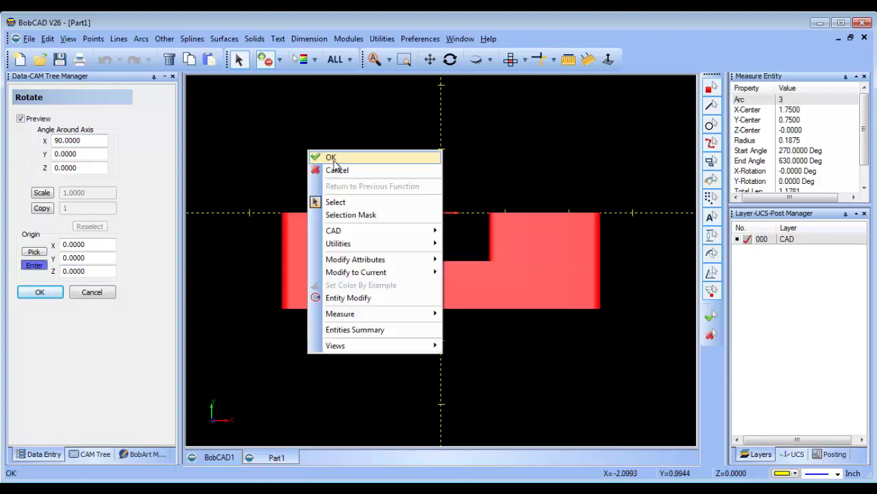
left_click(322, 155)
left_click(40, 292)
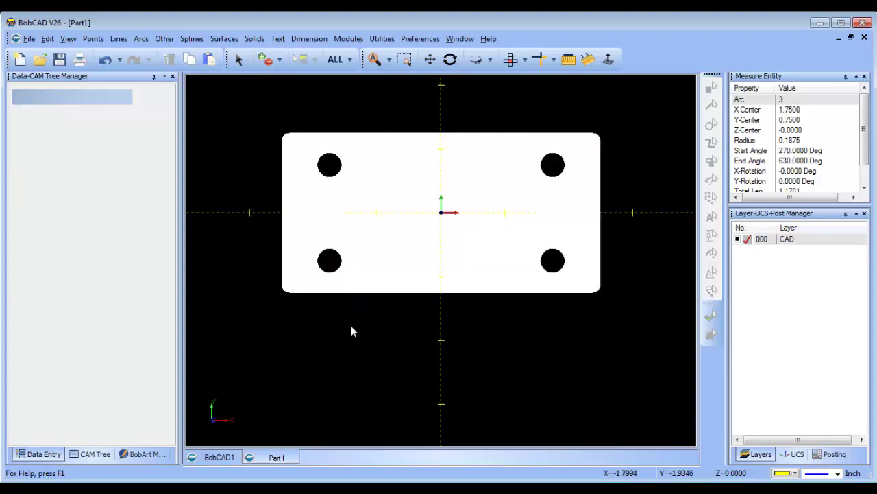
Step: Orbit and zoom out to inspect the part's stepped slot and four holes
middle_click_drag(553, 370, 484, 302)
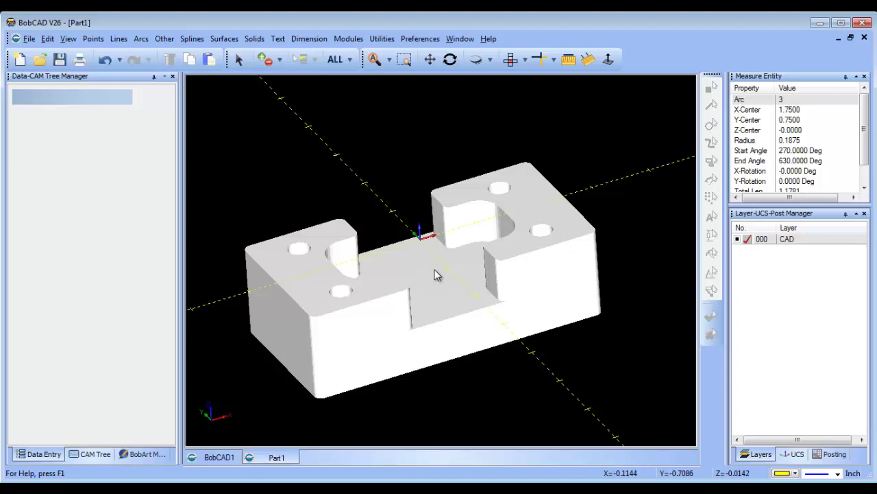
mouse_move(434, 274)
middle_mouse_down()
mouse_move(443, 332)
mouse_move(447, 281)
mouse_move(455, 280)
mouse_move(448, 290)
mouse_move(439, 285)
middle_mouse_up()
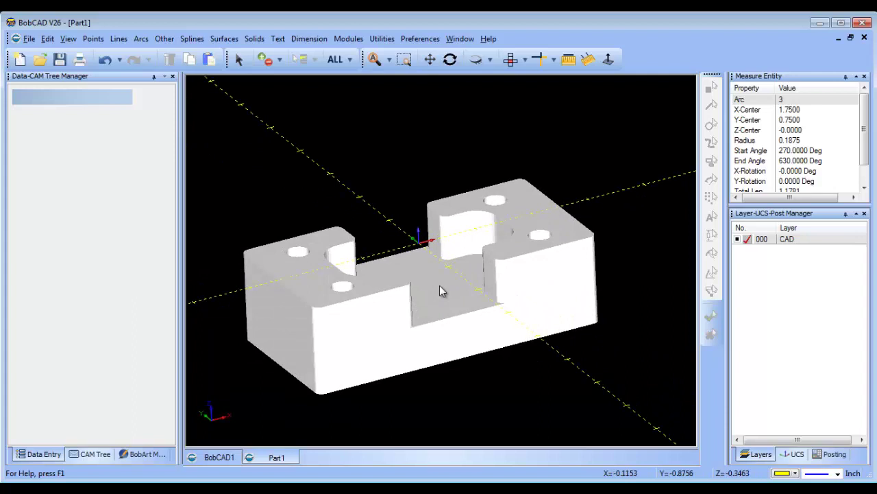
scroll(433, 240, "down", 2)
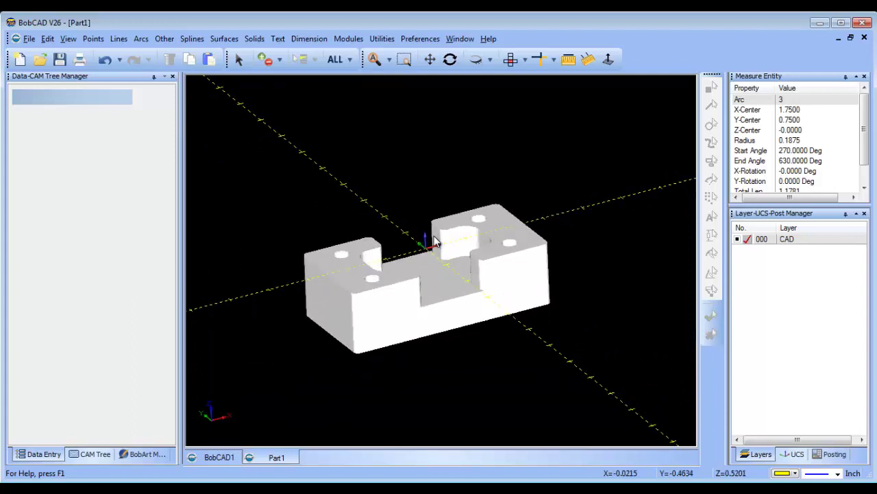
Step: Add a new layer and extract the solid part's single edges onto it
right_click(797, 238)
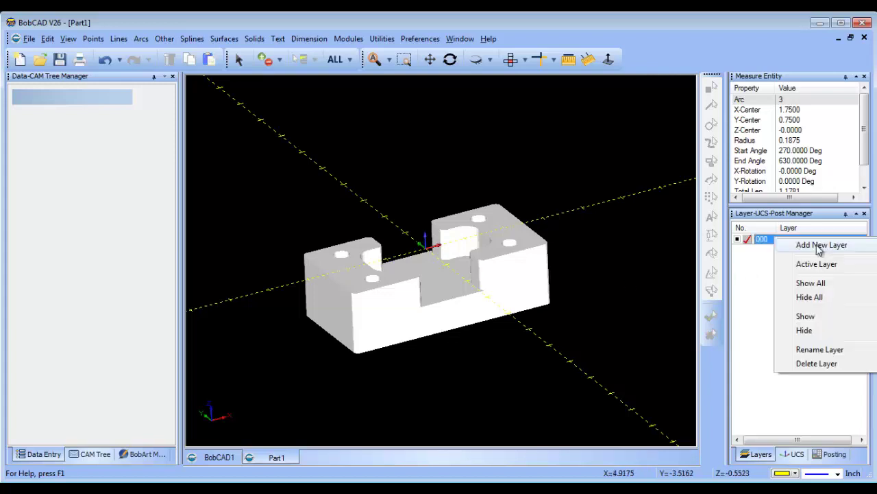
left_click(819, 246)
left_click(747, 249)
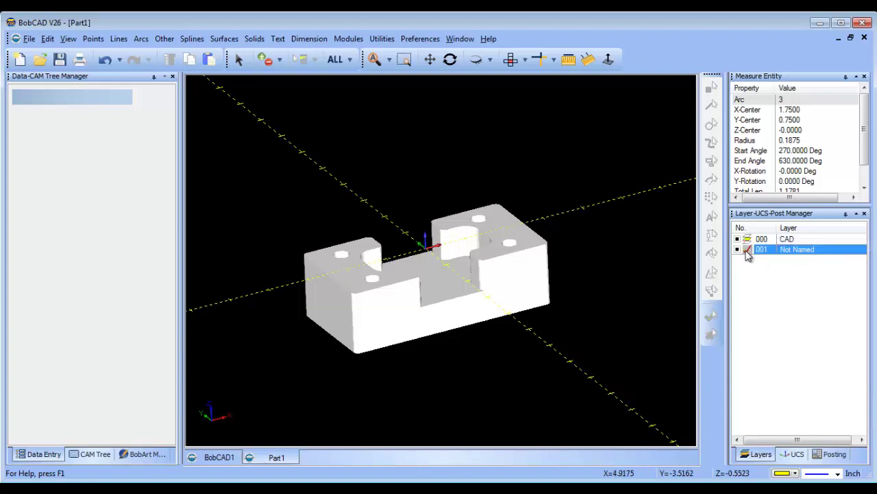
left_click(384, 39)
mouse_move(438, 145)
left_click(509, 144)
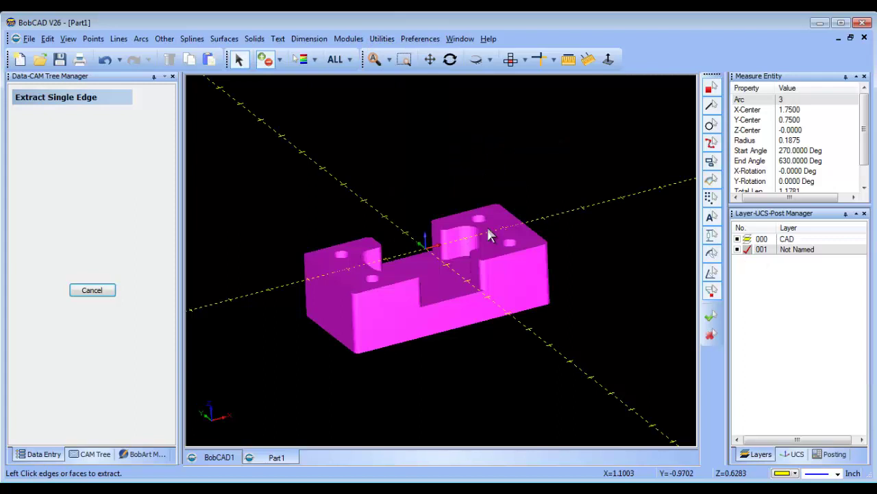
left_click(489, 235)
right_click(550, 169)
left_click(572, 172)
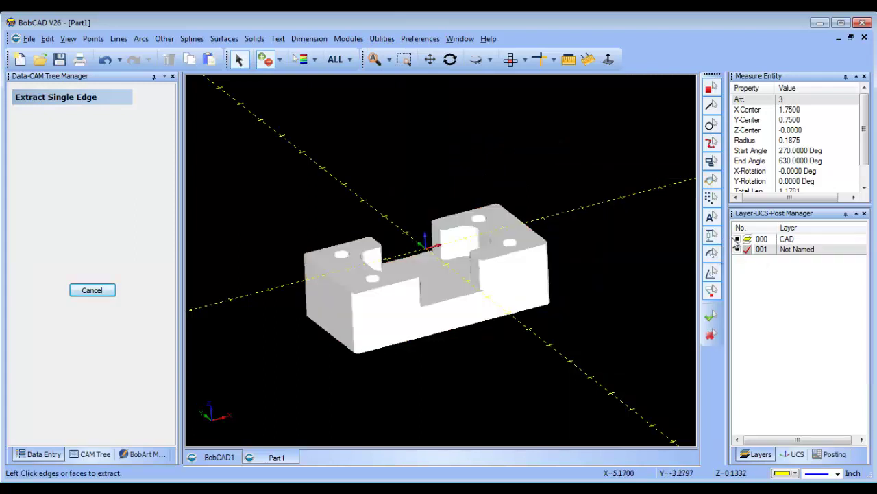
Step: Make layer 000 CAD current again and cancel the Extract Single Edge command
left_click(735, 239)
left_click(747, 238)
right_click(523, 146)
left_click(547, 167)
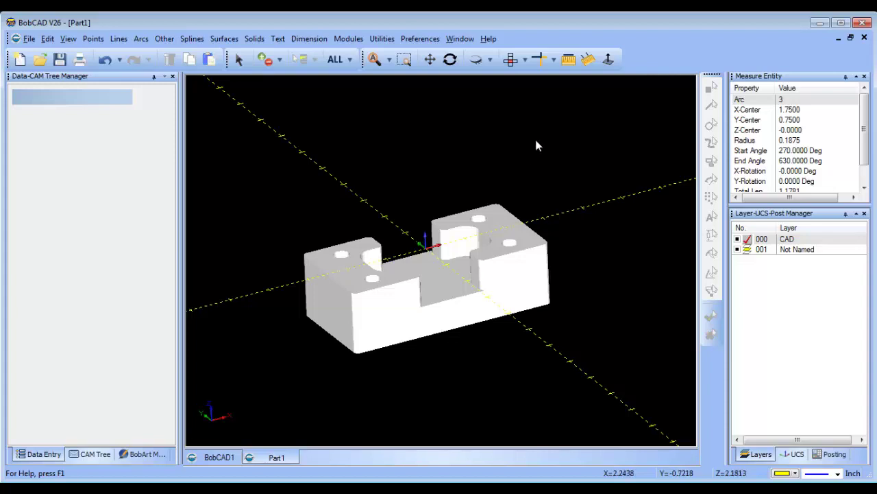
Step: In Top view, create a new job with Stock Wizard rectangular stock enclosing the part
left_click(510, 59)
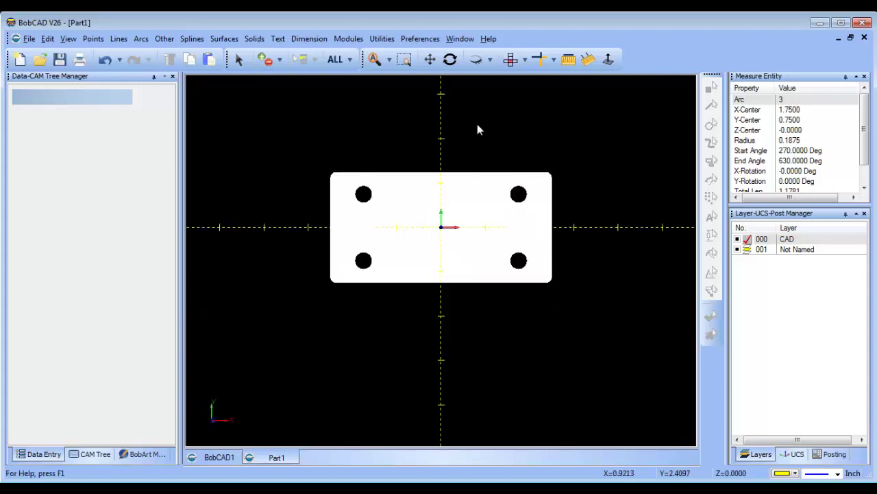
left_click(95, 454)
right_click(61, 88)
left_click(96, 98)
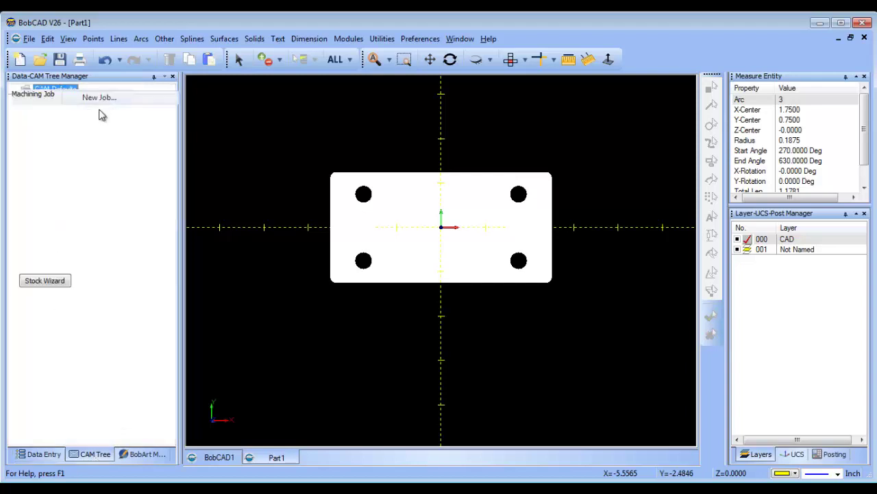
left_click(45, 281)
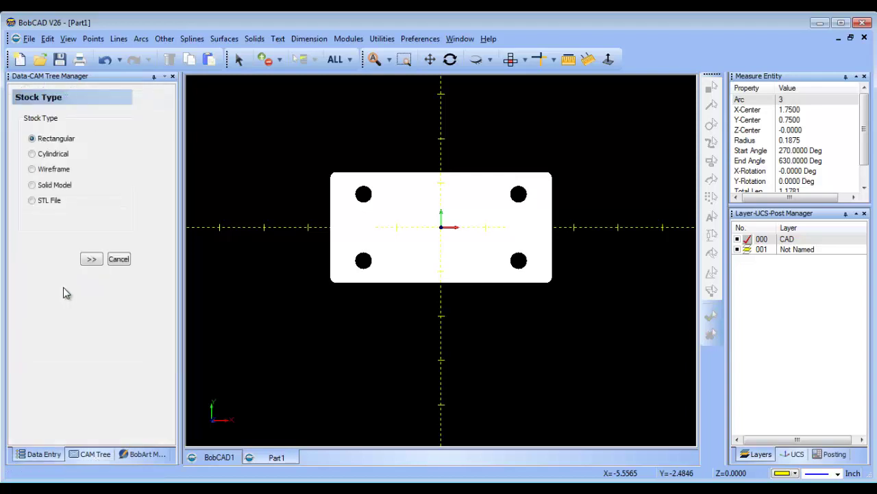
left_click(90, 259)
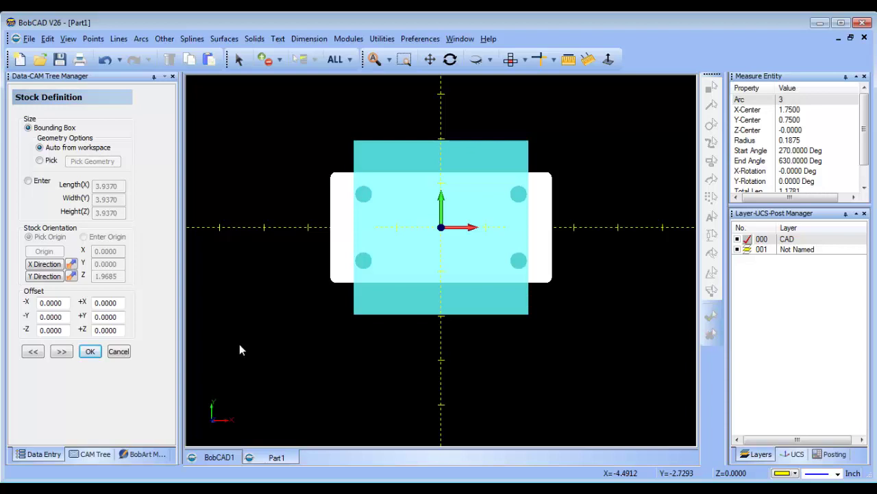
left_click(121, 351)
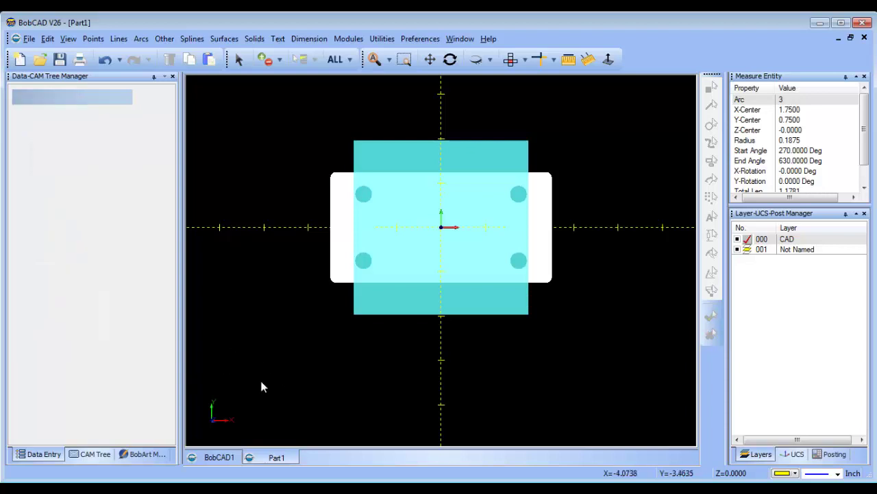
Step: Start an origin-centred rectangle, trying length 6 and width 2.5
left_click(165, 38)
left_click(186, 52)
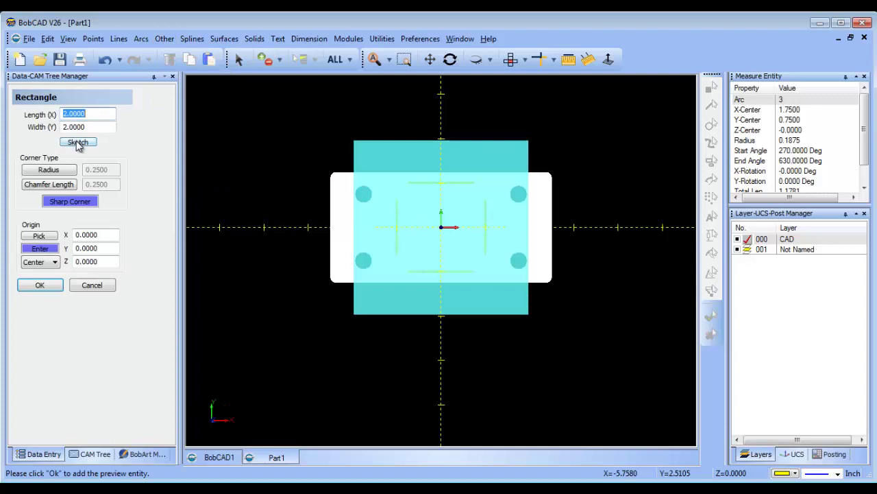
type("4")
key("Tab")
double_click(102, 115)
type("6")
key("Tab")
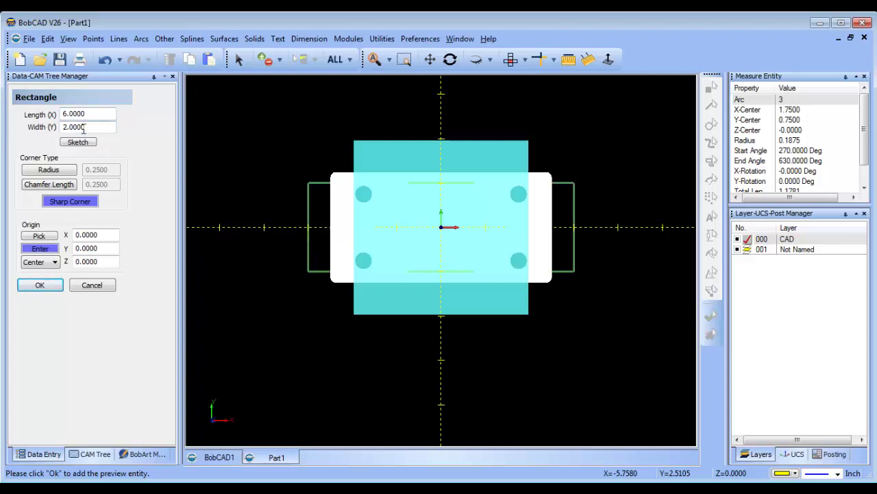
double_click(84, 127)
type("2.5")
key("Tab")
Step: Correct the rectangle to 5.75 by 2.75 and add it to the drawing
double_click(98, 128)
type("2.75")
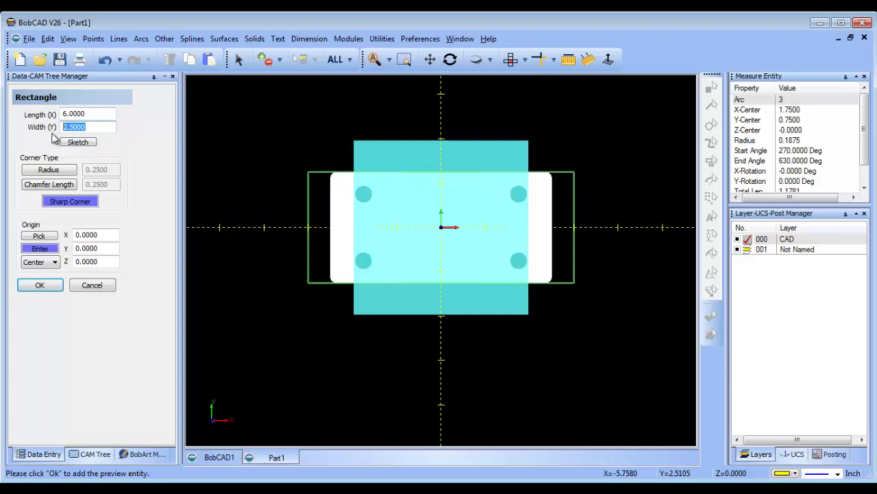
key("Tab")
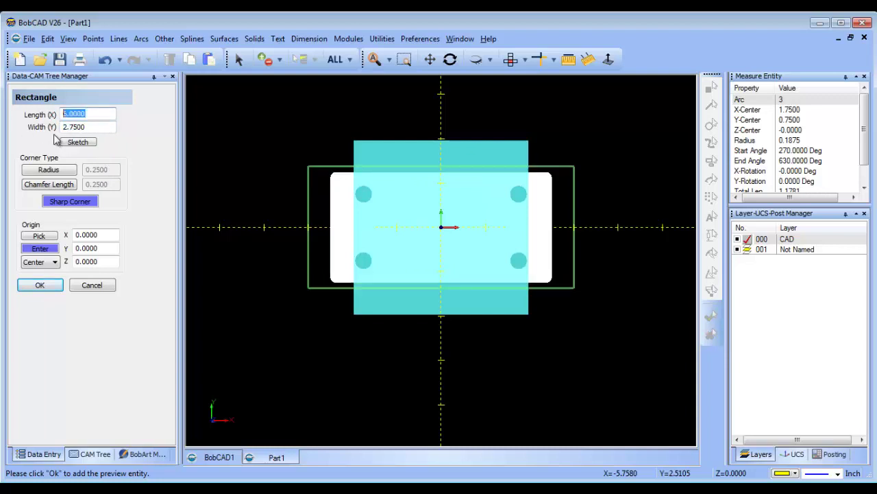
type("5.75")
key("Tab")
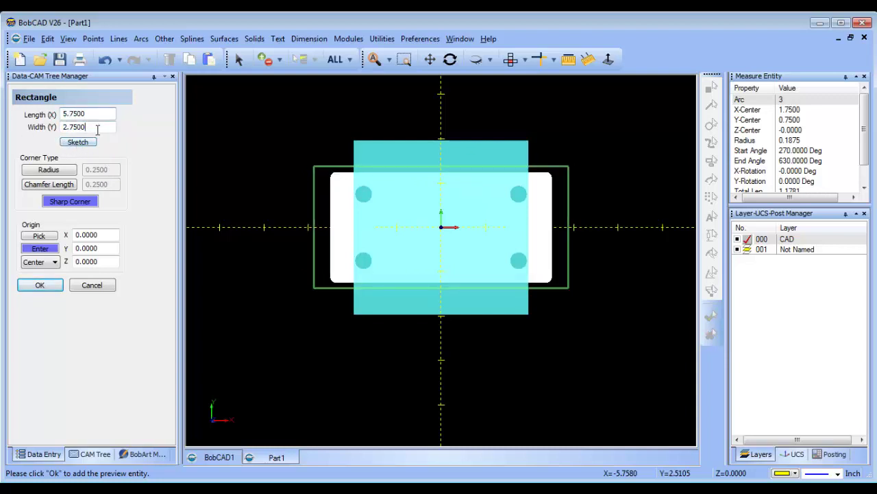
left_click(44, 285)
left_click(92, 286)
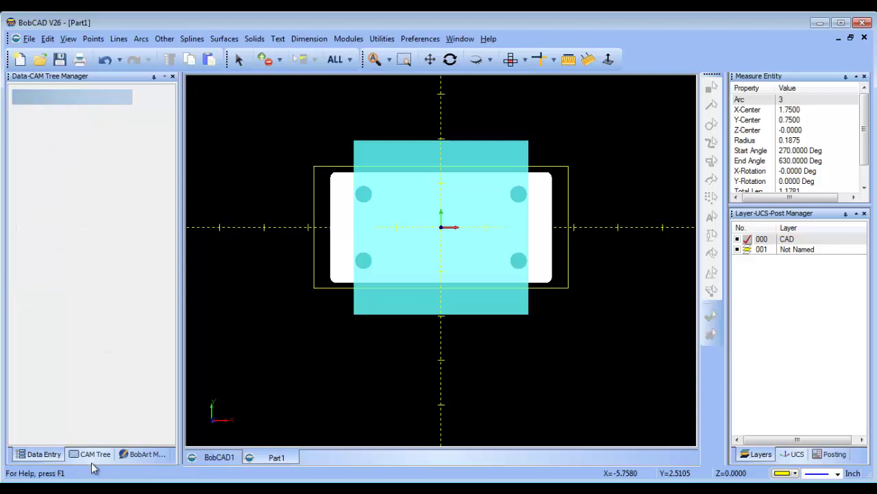
Step: Rerun the Milling Stock wizard, picking the yellow rectangle as the stock boundary
left_click(93, 454)
left_click(69, 141)
right_click(73, 146)
left_click(128, 149)
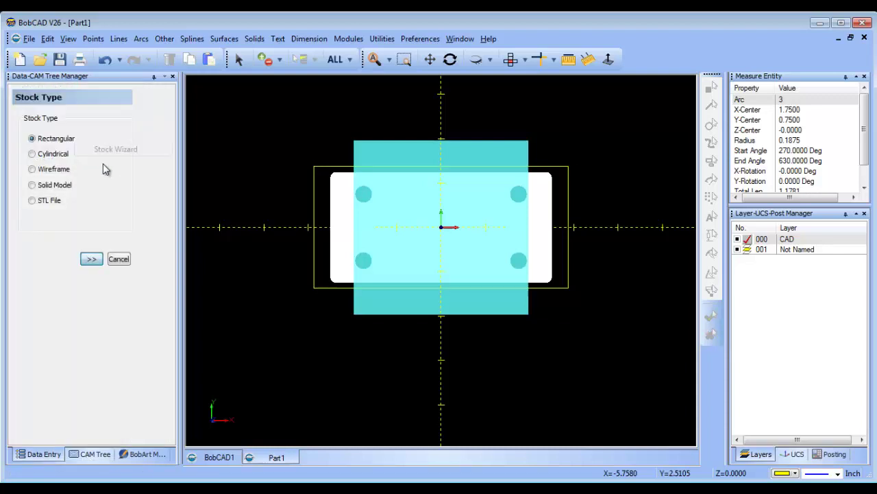
left_click(92, 259)
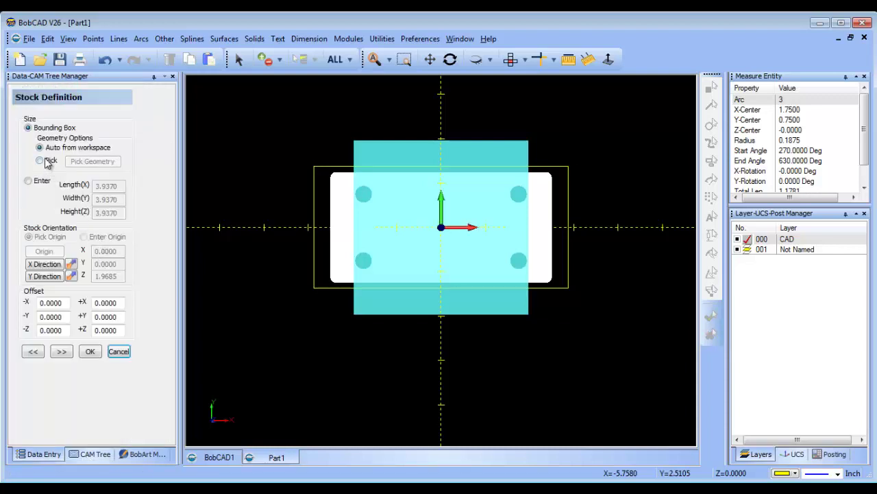
left_click(39, 160)
left_click(92, 161)
left_click(319, 168)
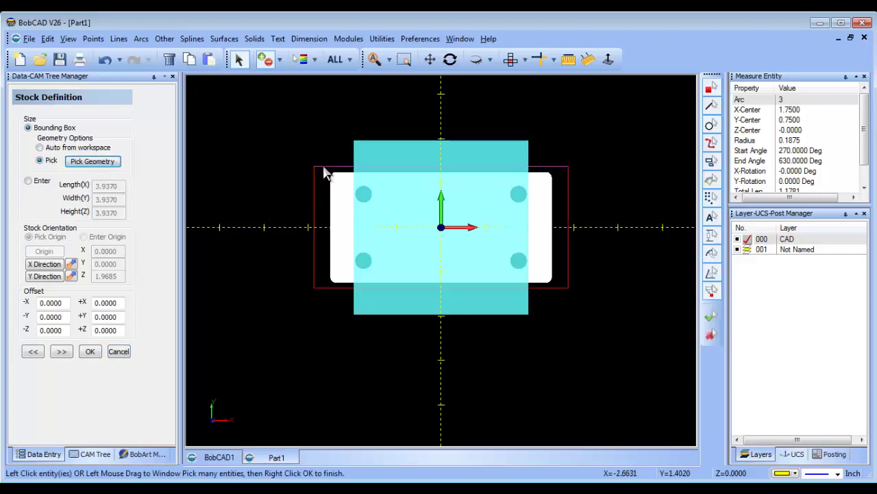
right_click(235, 215)
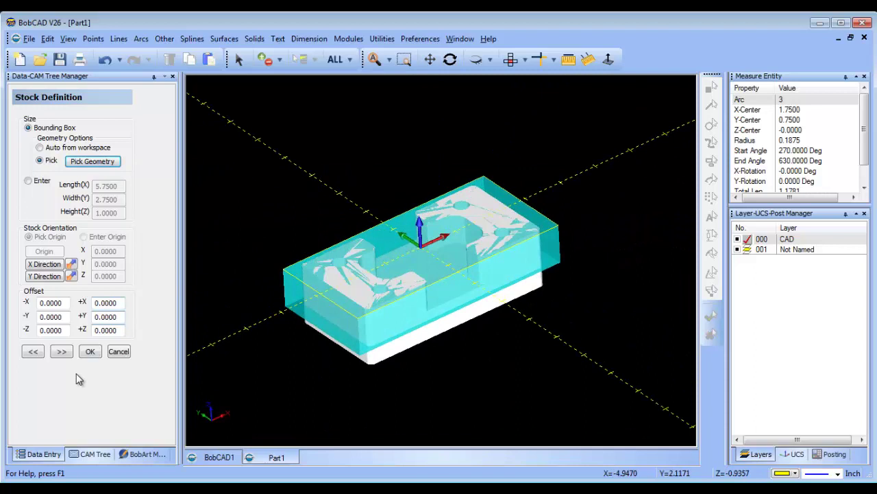
Step: Enter a stock height of 1.75, check it side-on, and proceed to Machine Setup
left_click(28, 181)
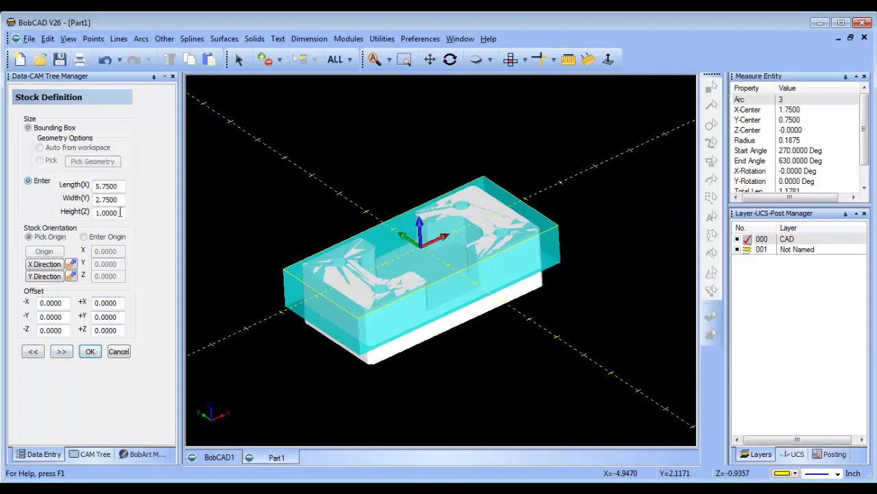
type("1.75")
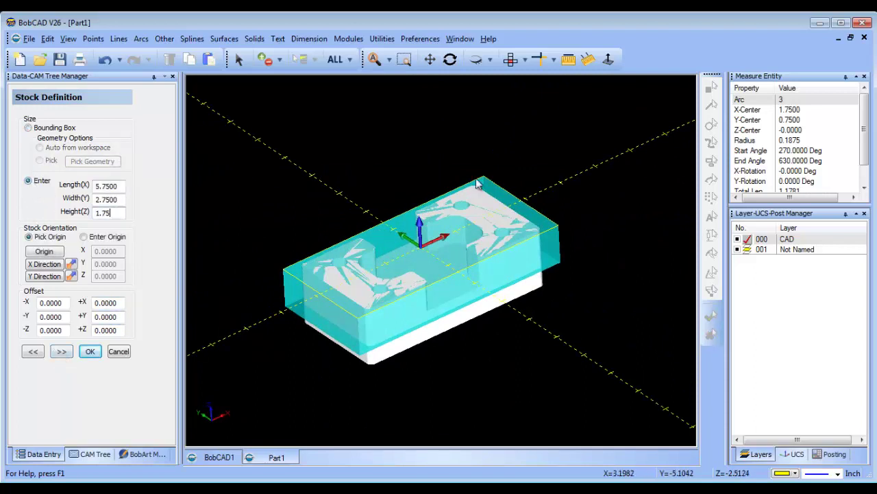
left_click(119, 199)
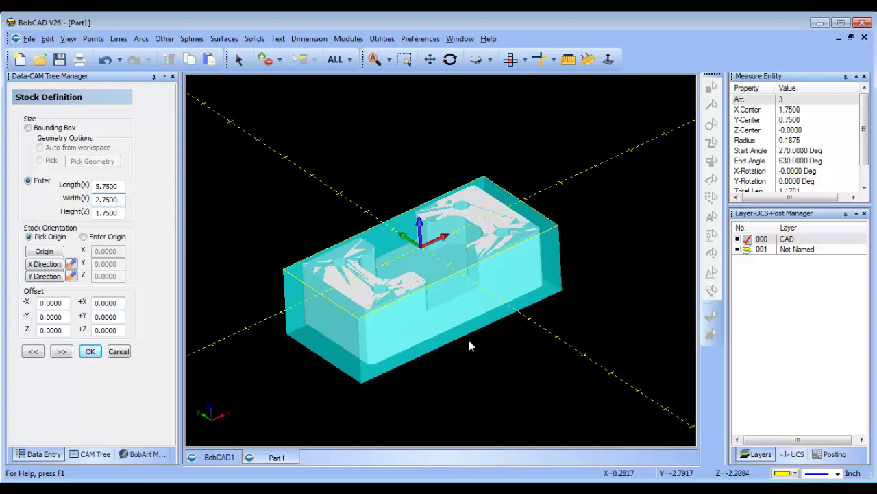
middle_click_drag(469, 340, 442, 343)
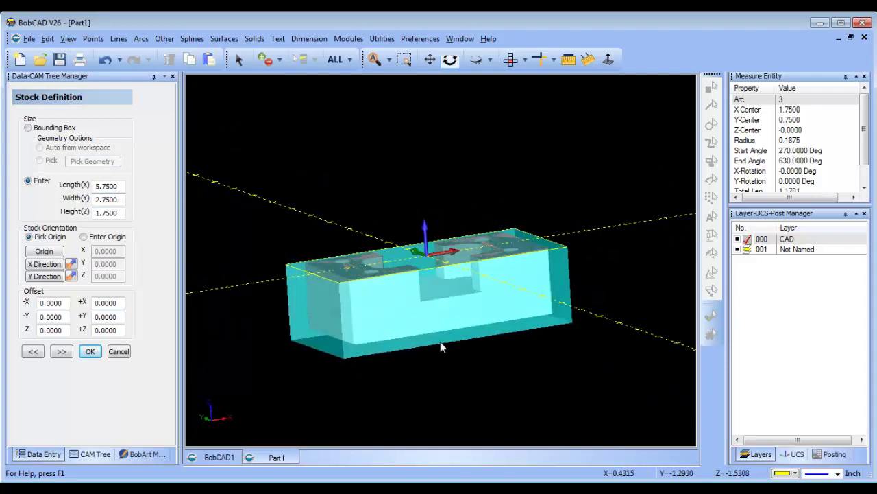
left_click(61, 351)
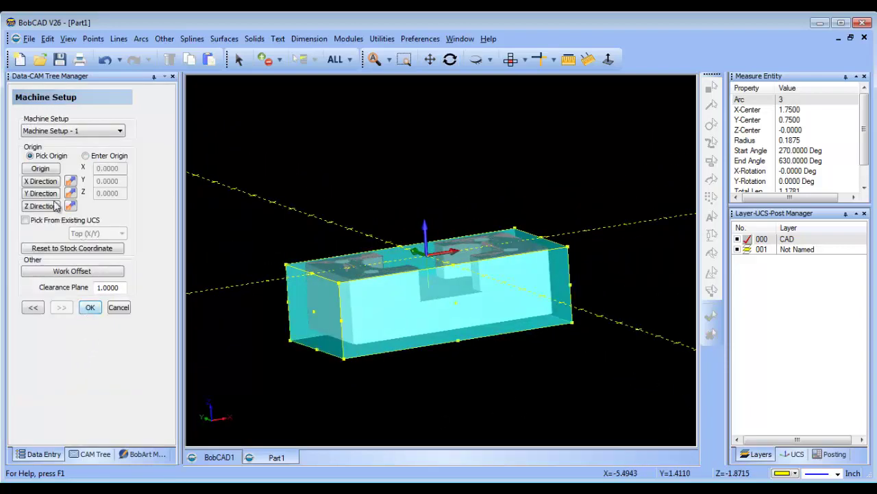
Step: Confirm Machine Setup from an existing UCS and add a Mill 3 Axis feature with ALL as boundary
left_click(26, 220)
left_click(90, 307)
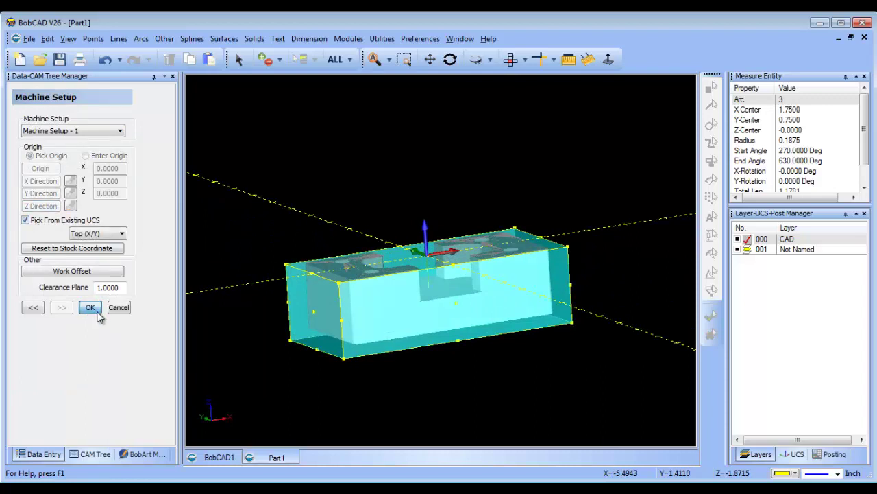
left_click(85, 163)
right_click(86, 167)
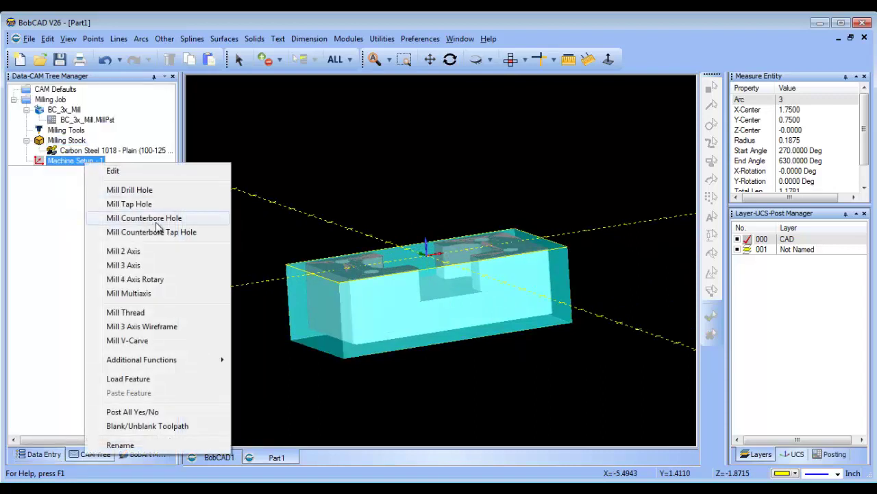
left_click(171, 271)
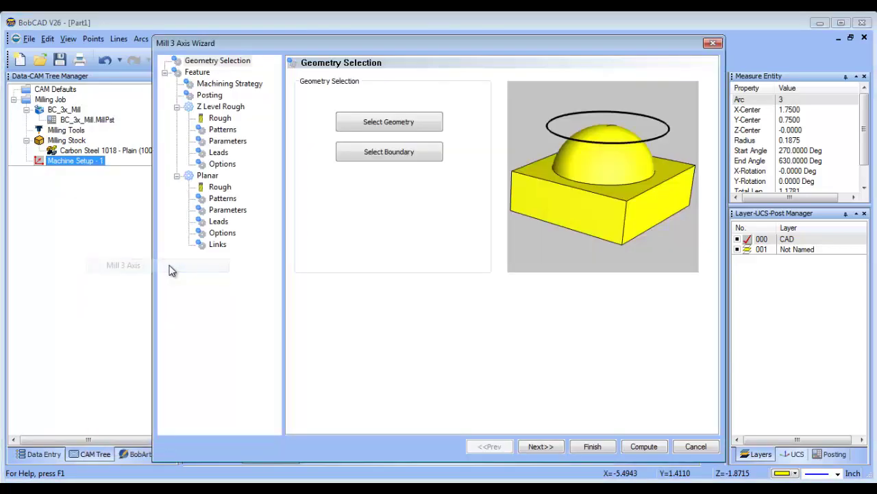
left_click(352, 153)
left_click(335, 60)
right_click(567, 427)
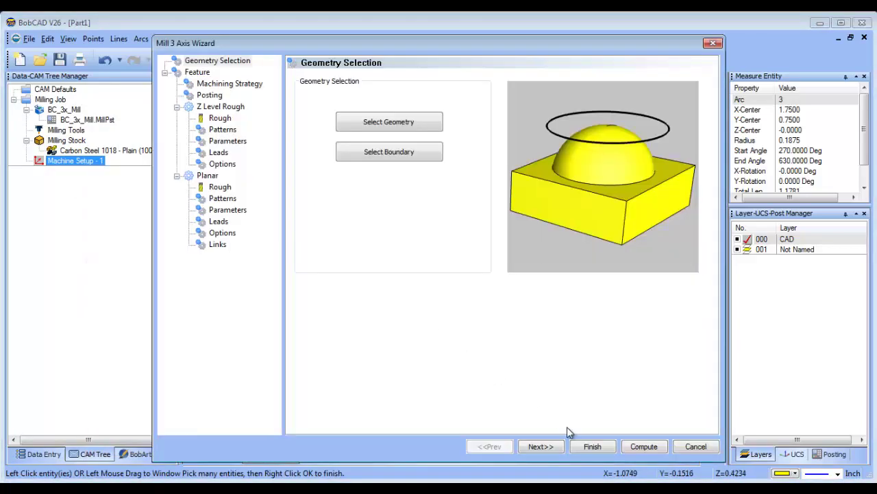
left_click(530, 447)
Step: Choose the Advanced Rough strategy, review its options, and compute the toolpath
left_click(233, 84)
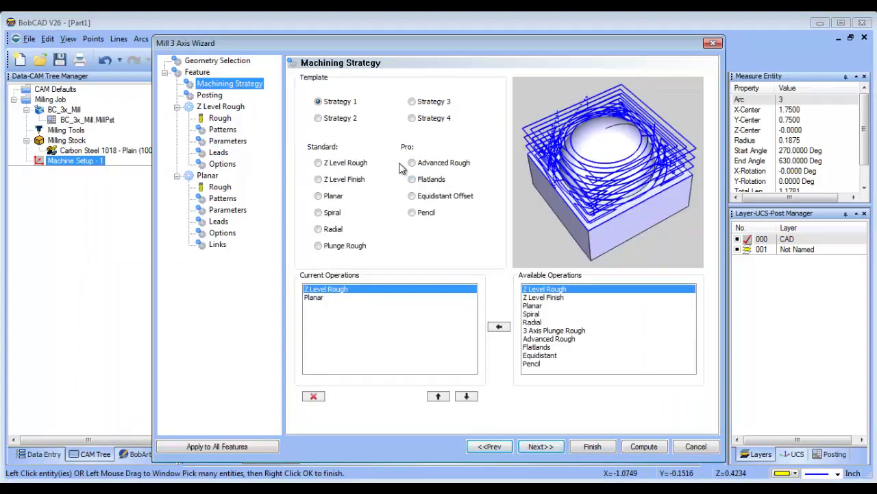
left_click(412, 162)
left_click(541, 447)
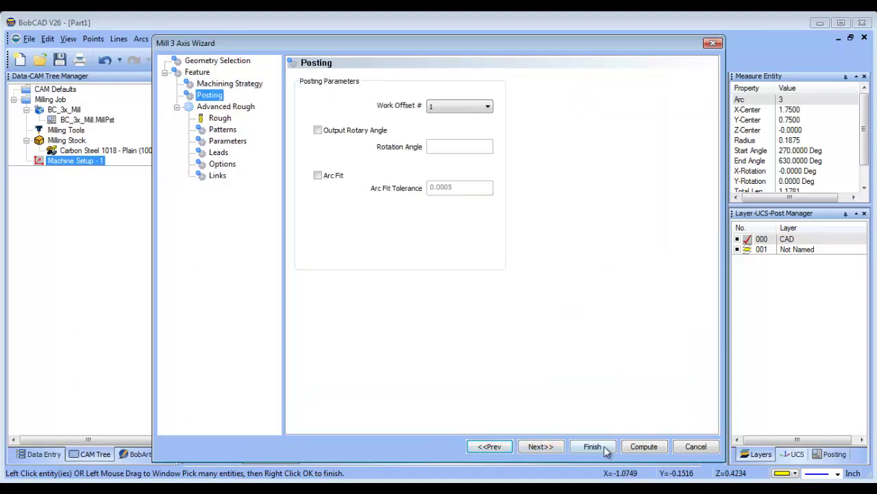
left_click(222, 164)
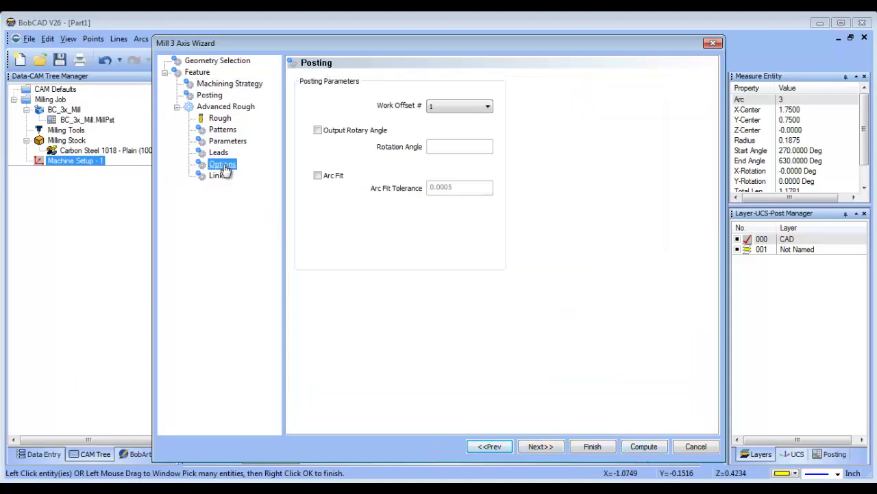
left_click(634, 446)
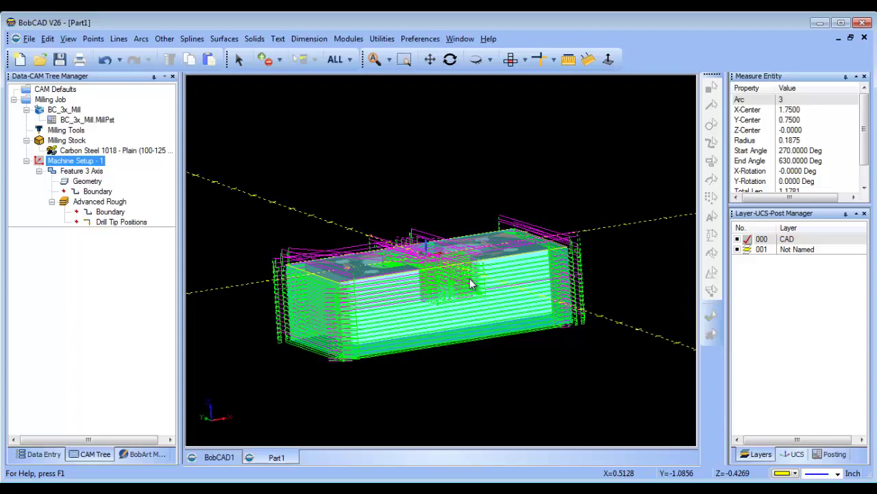
Step: Orbit to inspect the finished roughing toolpaths, then bring up the Open file dialog
middle_click_drag(470, 279, 479, 307)
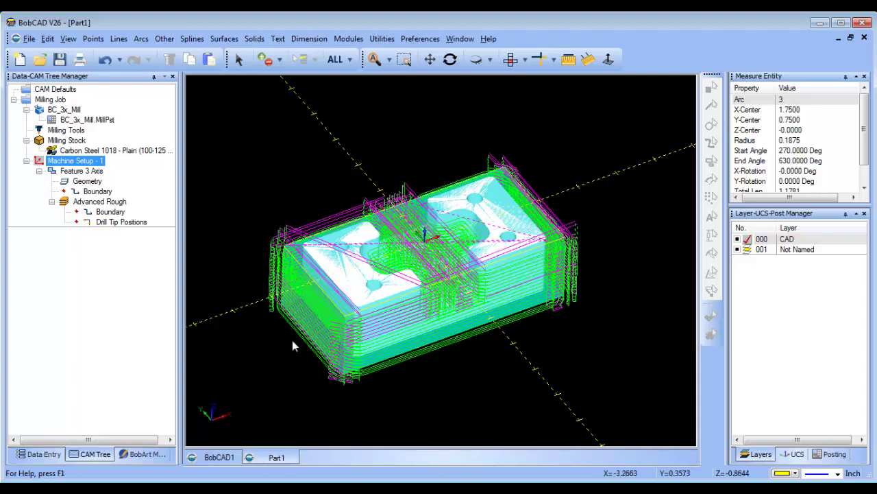
left_click(55, 89)
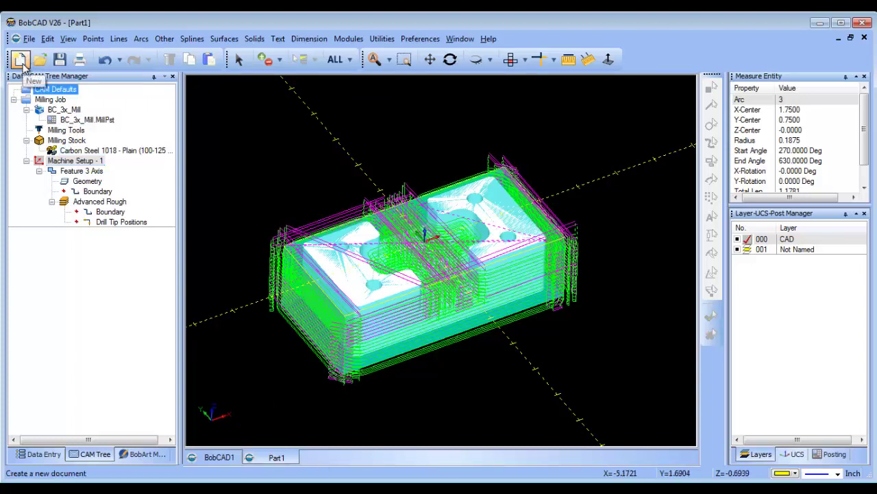
left_click(39, 60)
Step: Open the Part1 AutoCAD DXF drawing
left_click(463, 358)
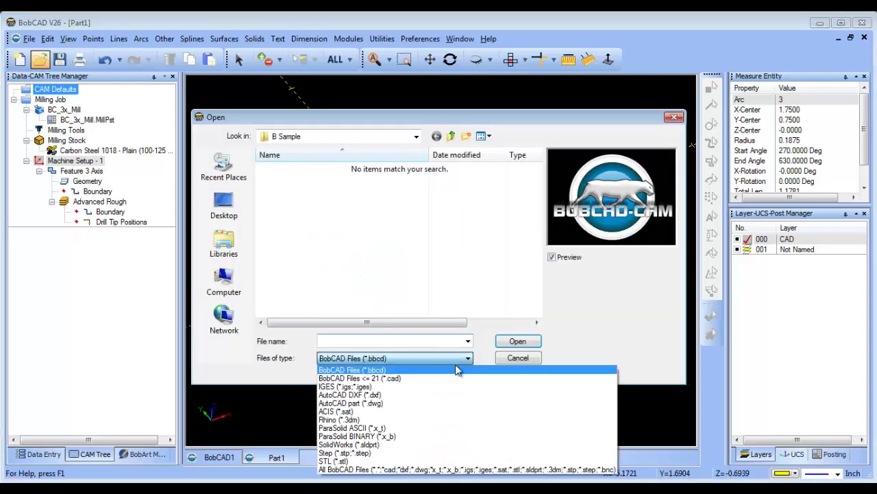
left_click(452, 396)
left_click(282, 170)
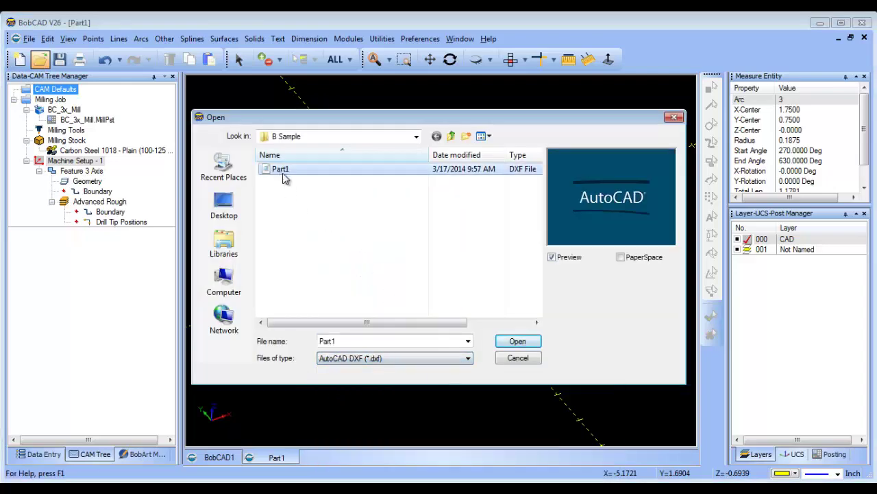
left_click(527, 345)
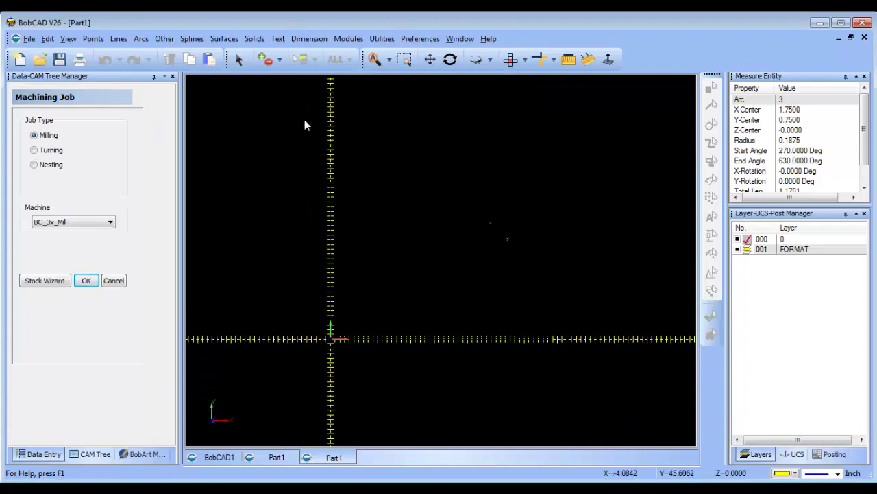
Step: Select all drawing entities and change their colour to white
left_click(334, 59)
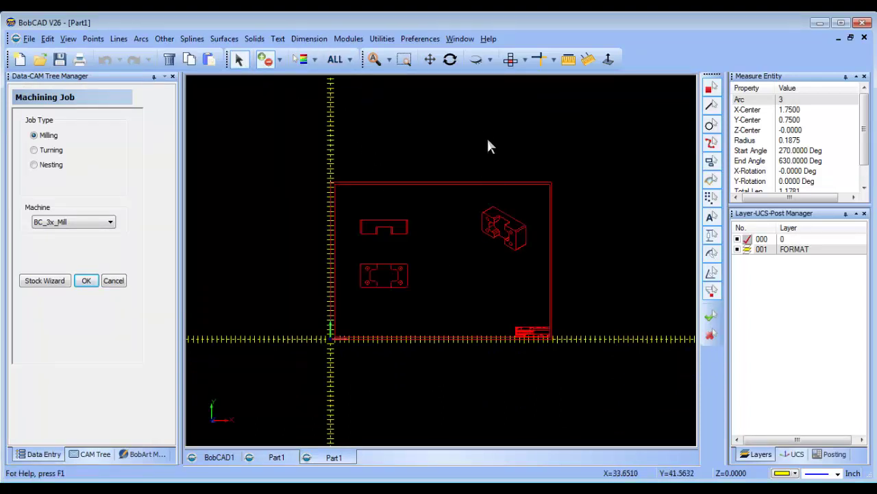
right_click(483, 127)
mouse_move(580, 242)
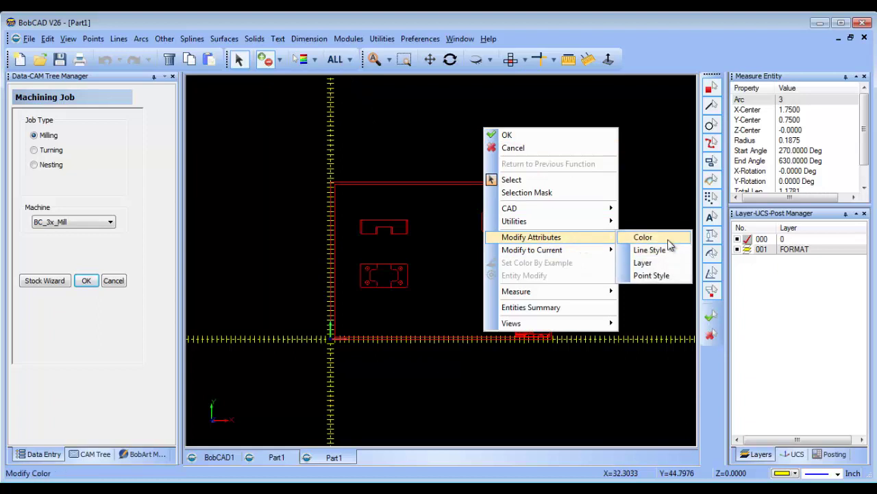
left_click(669, 239)
left_click(466, 335)
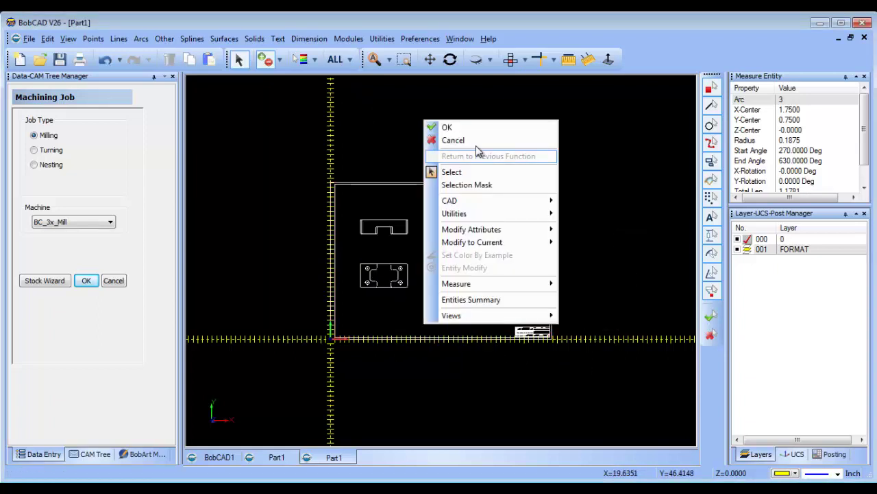
left_click(476, 142)
scroll(448, 277, "up", 2)
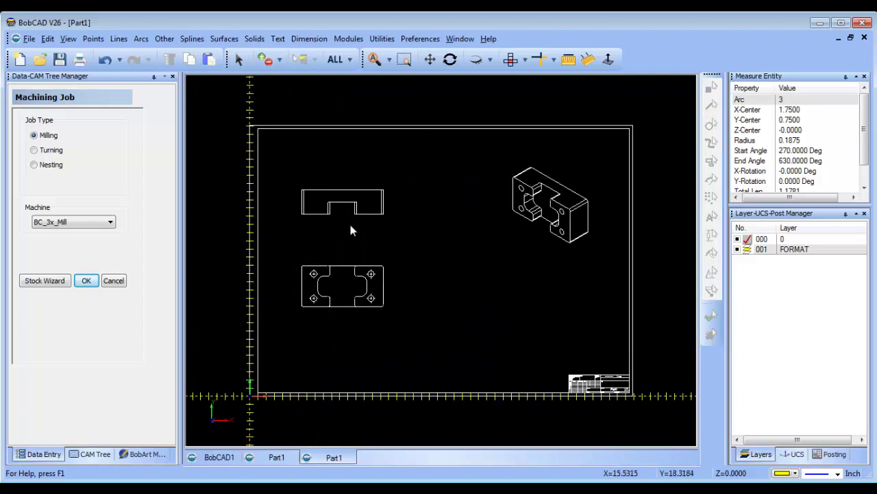
Step: Add a new layer 002 and make it the active layer
right_click(493, 247)
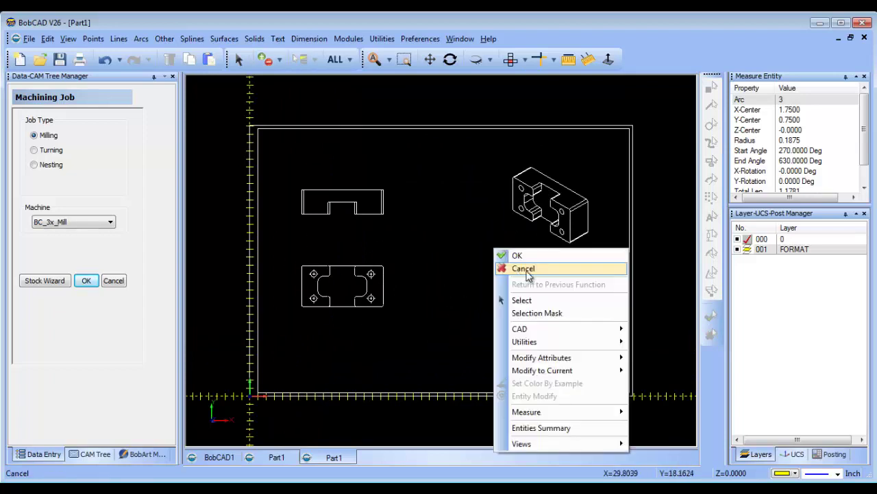
left_click(532, 270)
right_click(797, 253)
left_click(823, 263)
left_click(763, 284)
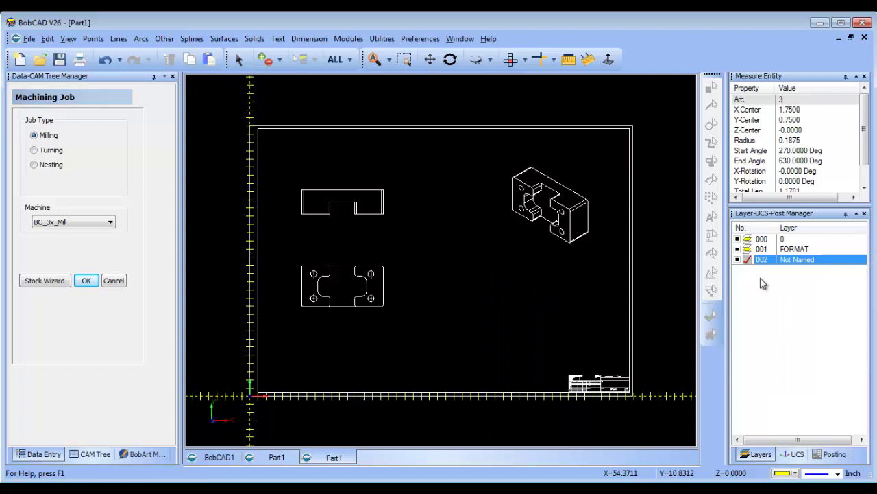
Step: Window-select the lower-left plate outline and move it to the Not Named layer
left_click(329, 282)
left_click(238, 59)
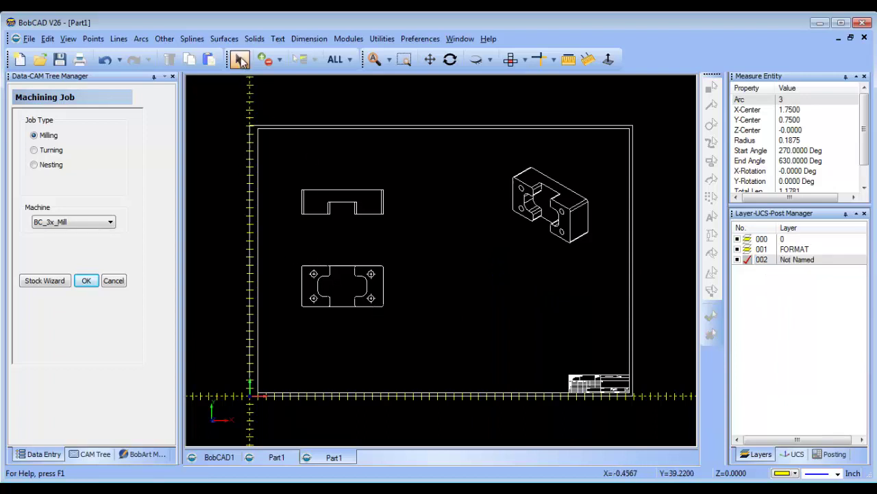
left_click_drag(294, 251, 388, 322)
right_click(416, 267)
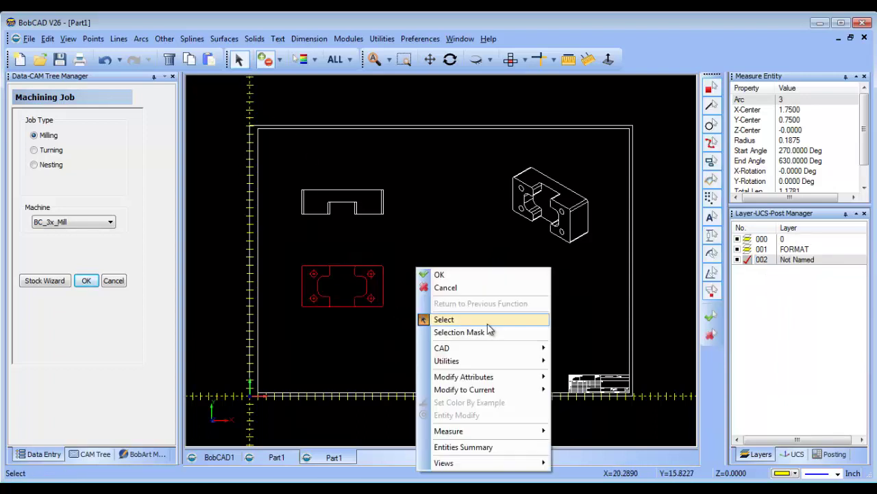
mouse_move(480, 376)
left_click(575, 403)
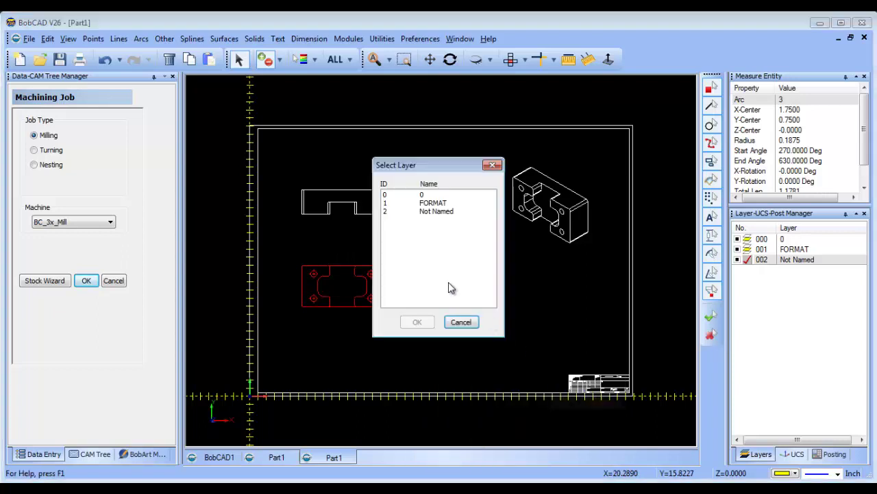
left_click(435, 214)
left_click(413, 322)
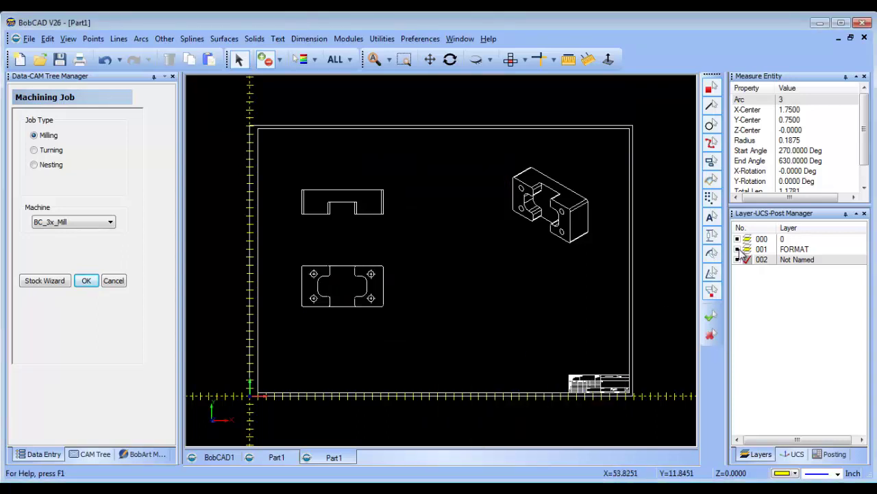
Step: Hide layers 0 and FORMAT and pan to the remaining plate outline
left_click(737, 249)
left_click(737, 239)
right_click(460, 191)
left_click(480, 210)
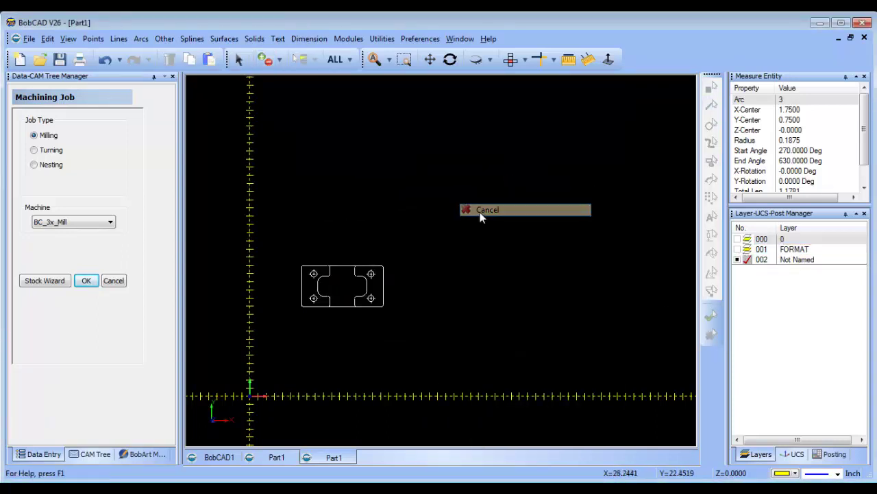
scroll(423, 226, "down", 1)
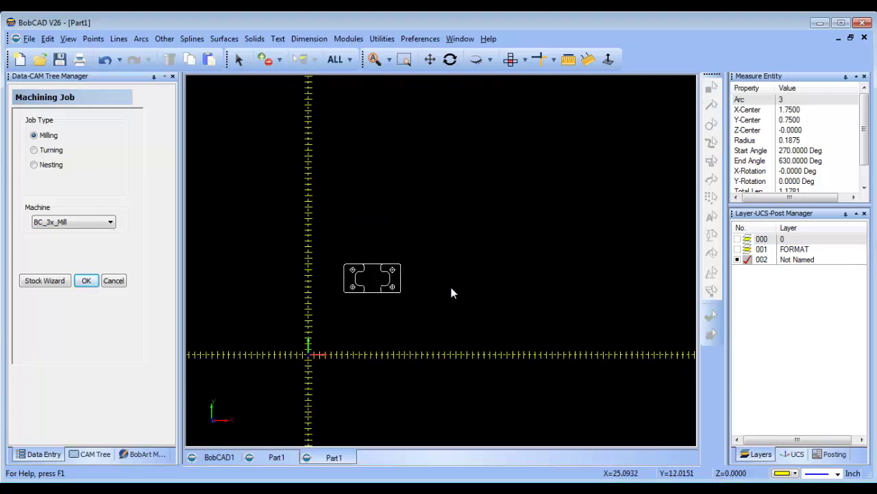
middle_click_drag(451, 293, 510, 282)
Step: Draw a horizontal centreline joining the midpoints of the plate's two sides
scroll(512, 288, "up", 1)
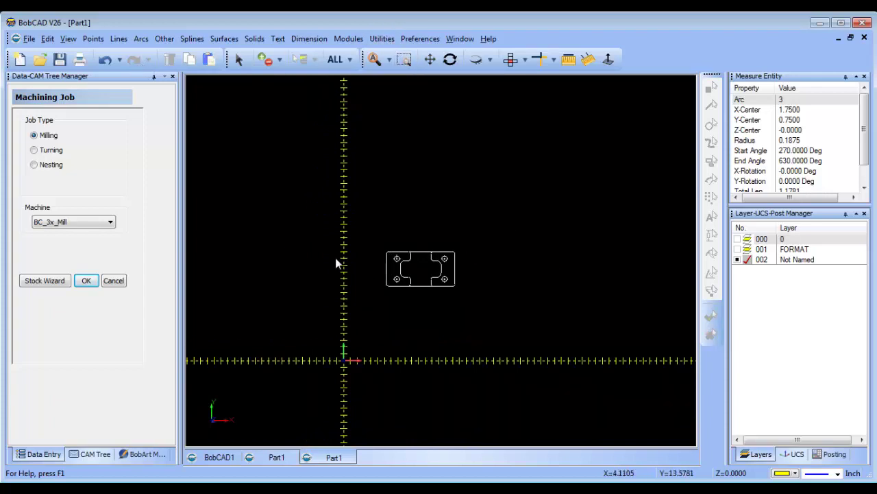
left_click(115, 39)
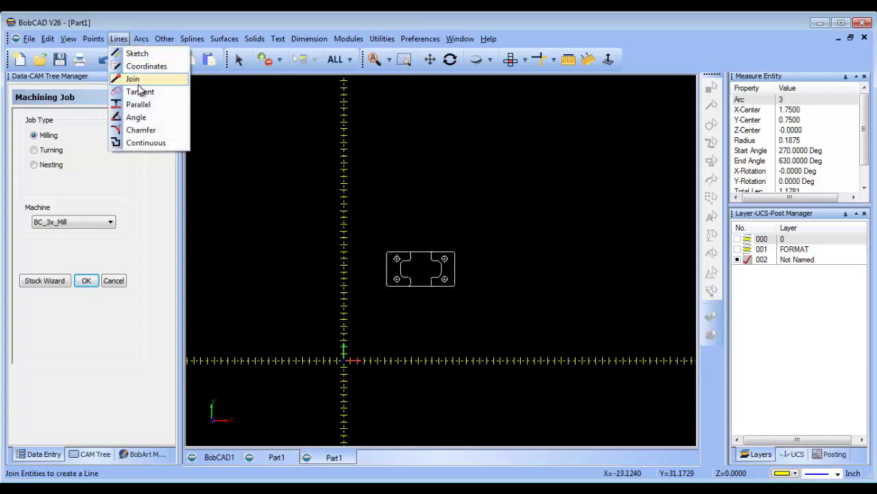
left_click(133, 79)
left_click(387, 268)
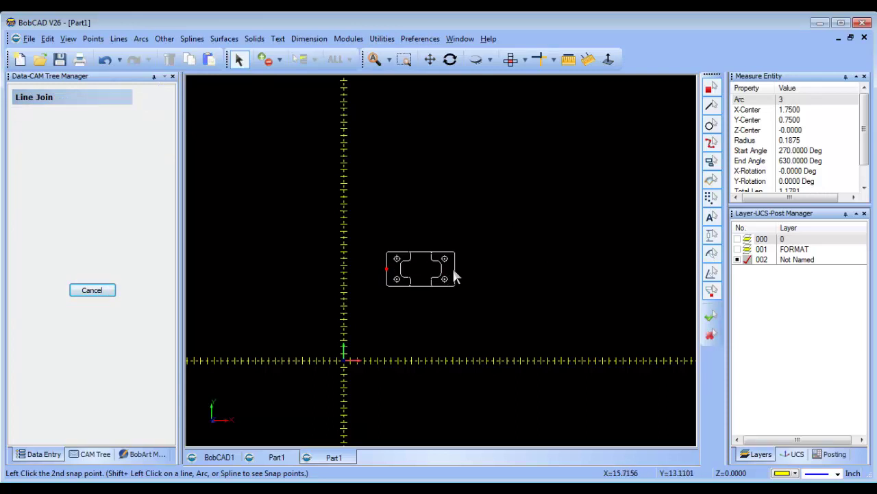
left_click(454, 269)
right_click(541, 249)
left_click(580, 266)
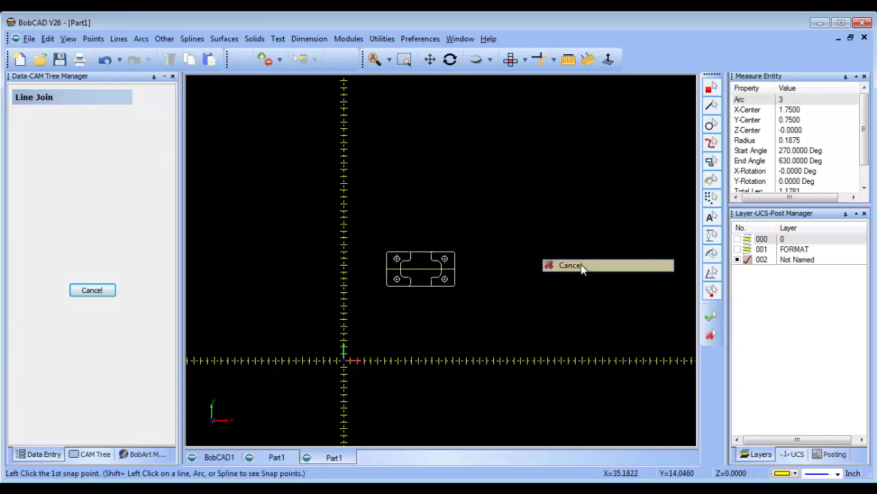
Step: Translate the whole plate outline so its centre point lands on the origin
left_click(382, 38)
left_click(418, 91)
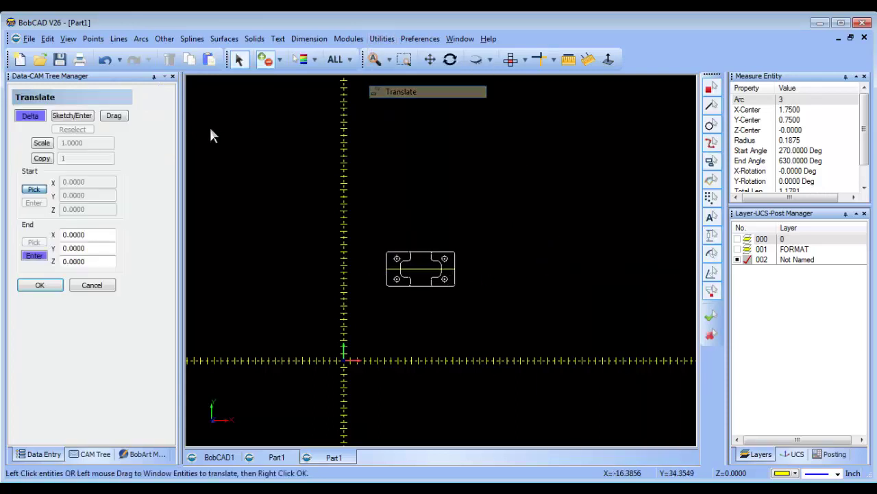
left_click(72, 116)
left_click_drag(351, 225, 477, 307)
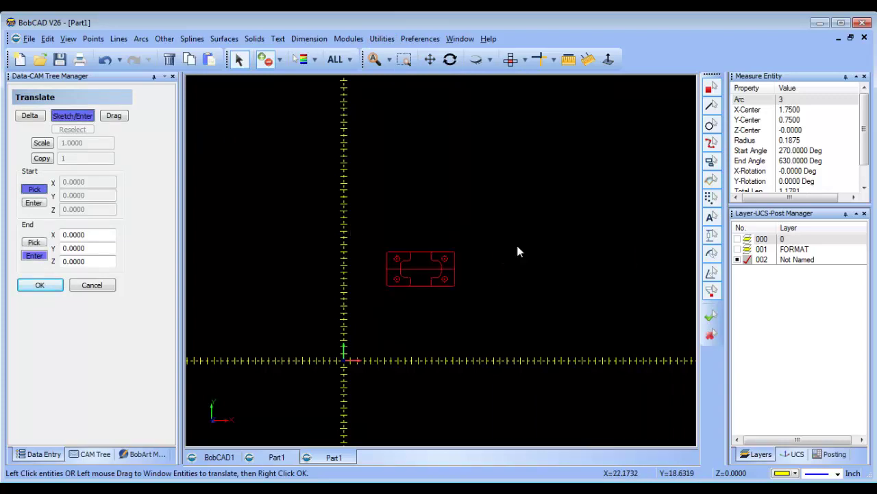
right_click(496, 234)
left_click(525, 243)
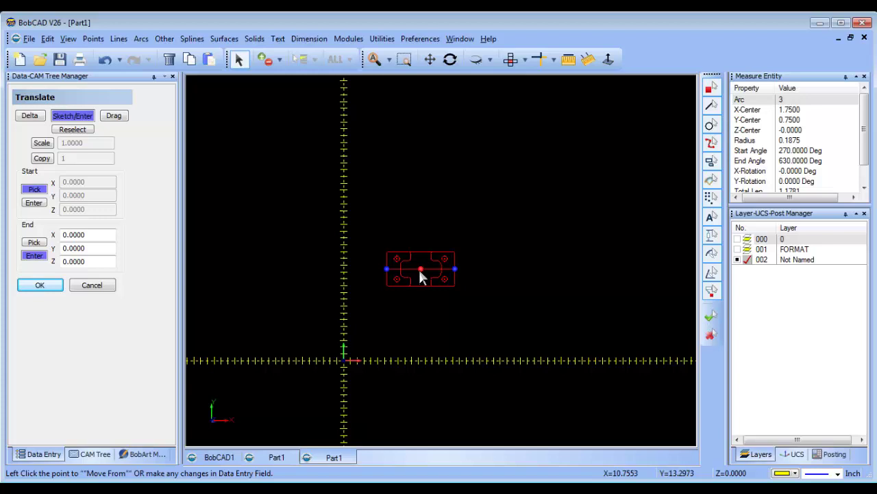
left_click(418, 270)
right_click(409, 237)
left_click(451, 257)
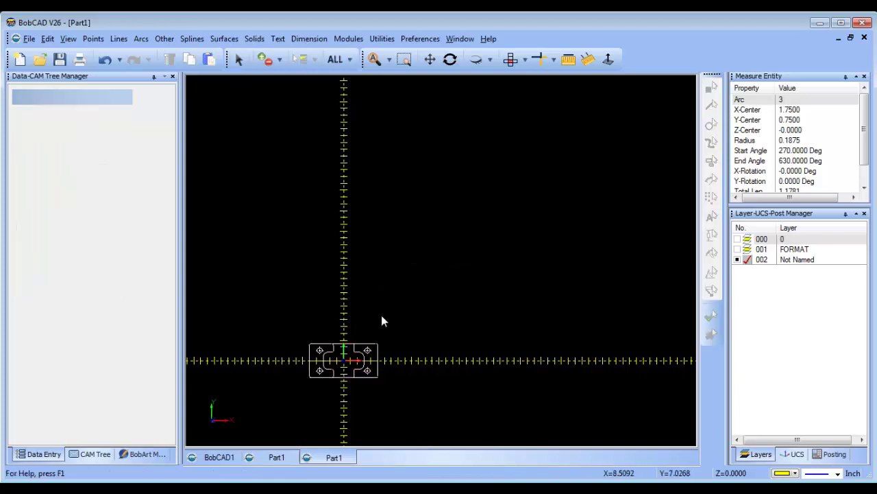
middle_click_drag(382, 321, 474, 220)
scroll(459, 251, "up", 3)
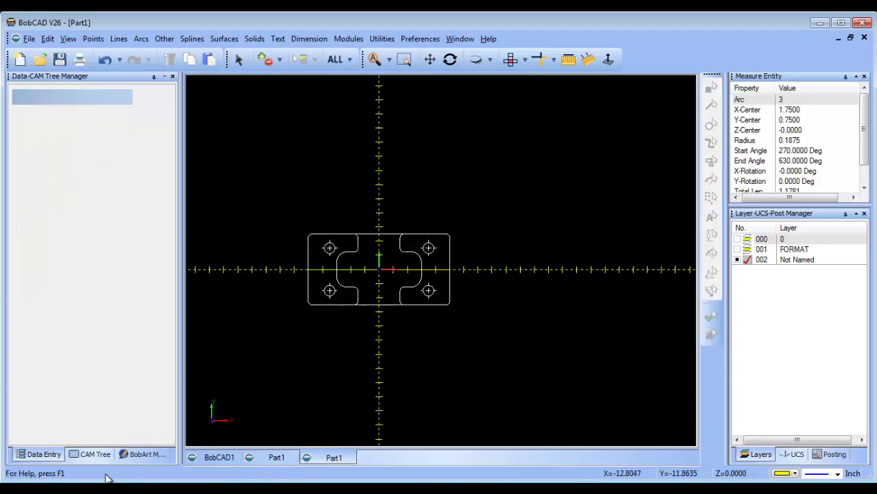
Step: Create a new milling job using Stock Wizard stock and a machine setup from the existing UCS
right_click(56, 89)
left_click(89, 97)
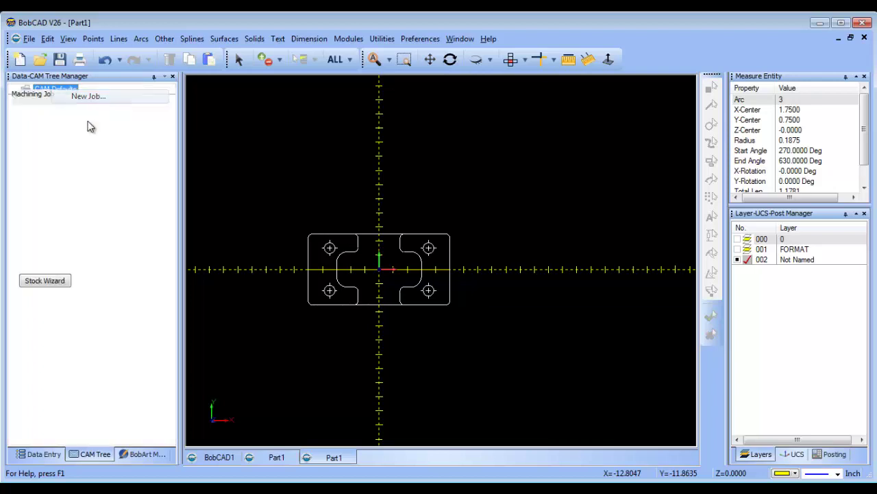
left_click(44, 281)
left_click(89, 256)
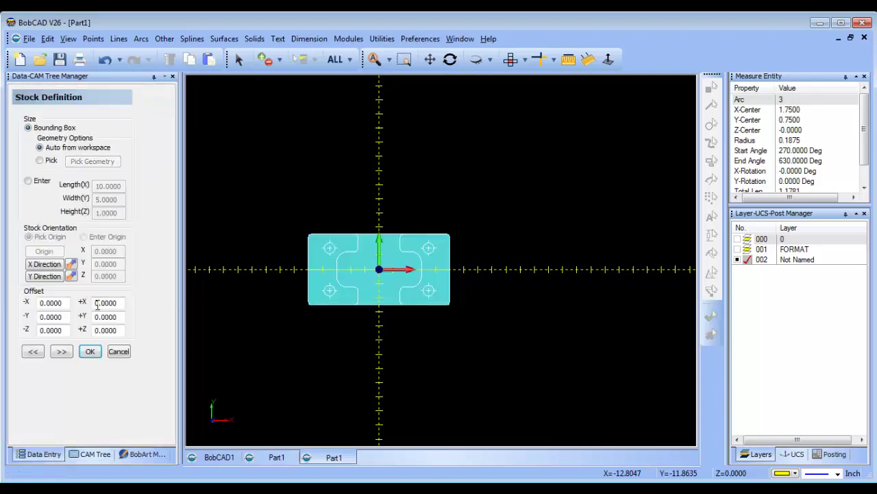
left_click(62, 351)
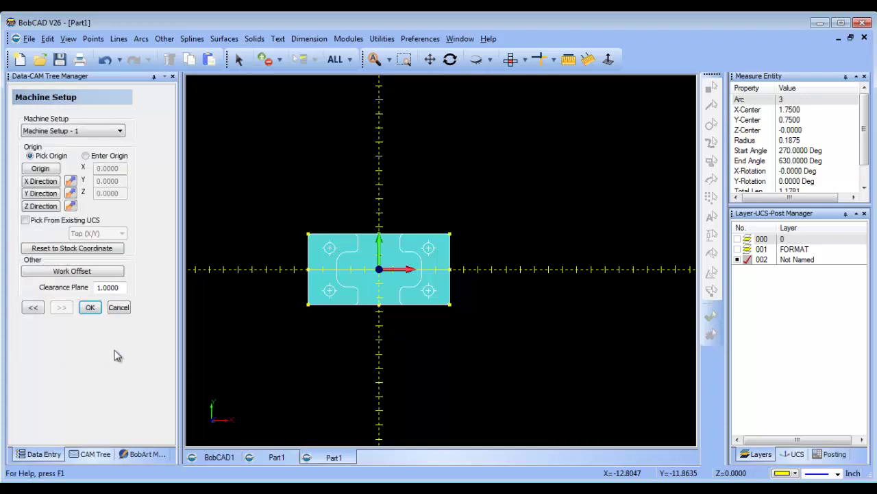
left_click(26, 220)
left_click(90, 307)
middle_click_drag(417, 373, 460, 297)
scroll(401, 355, "up", 1)
scroll(462, 299, "up", 1)
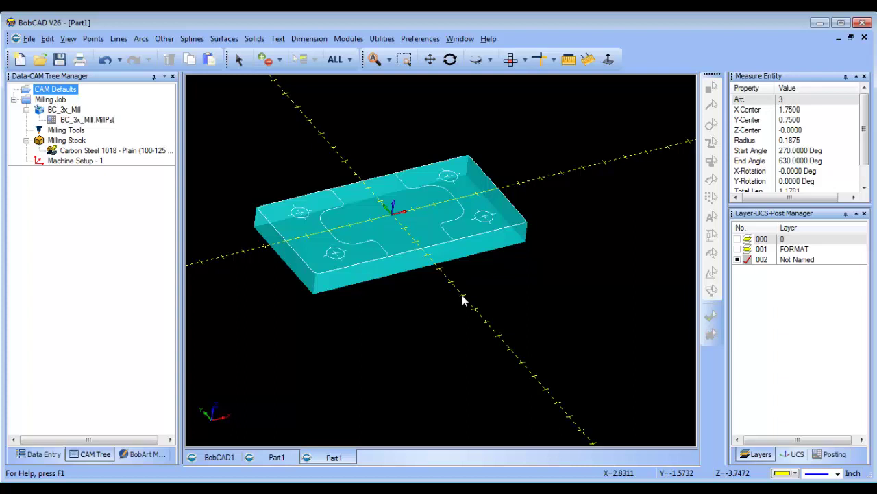
Step: Set the milling stock transparency to high so the part shows through
right_click(67, 140)
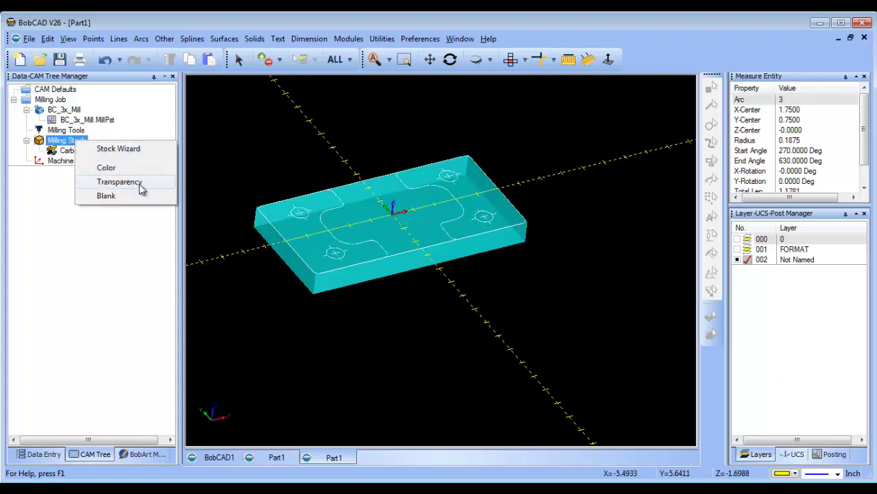
left_click(140, 183)
left_click_drag(391, 261, 495, 260)
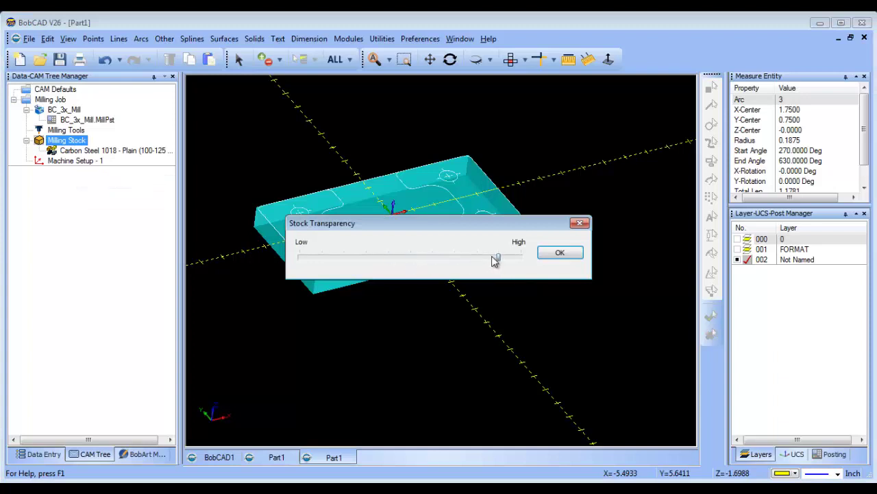
left_click(559, 253)
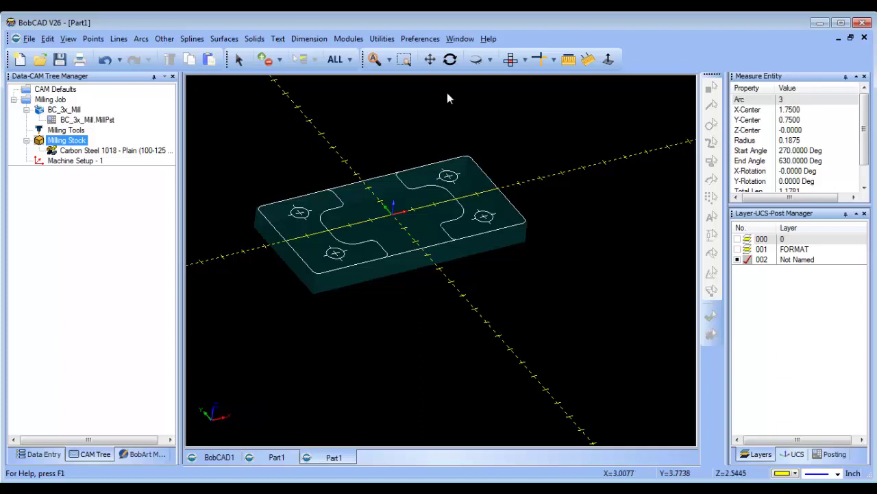
Step: Return to top view and add a new layer named Holes
left_click(511, 59)
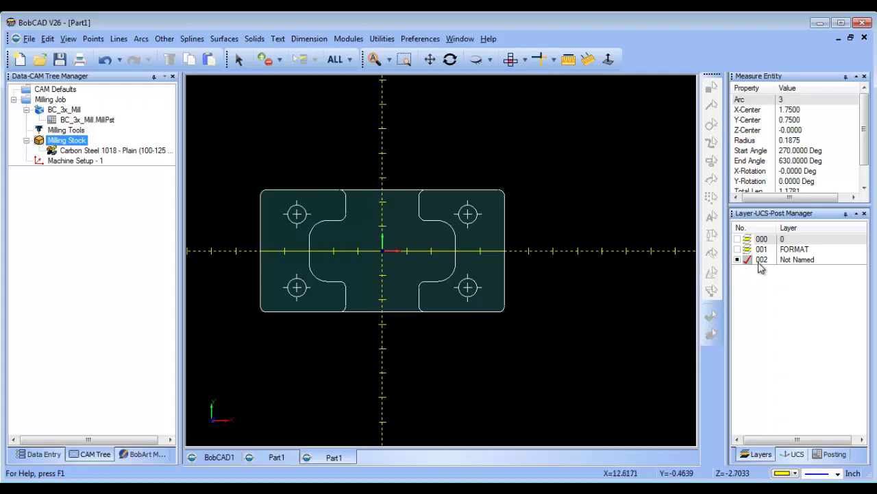
right_click(795, 262)
left_click(798, 274)
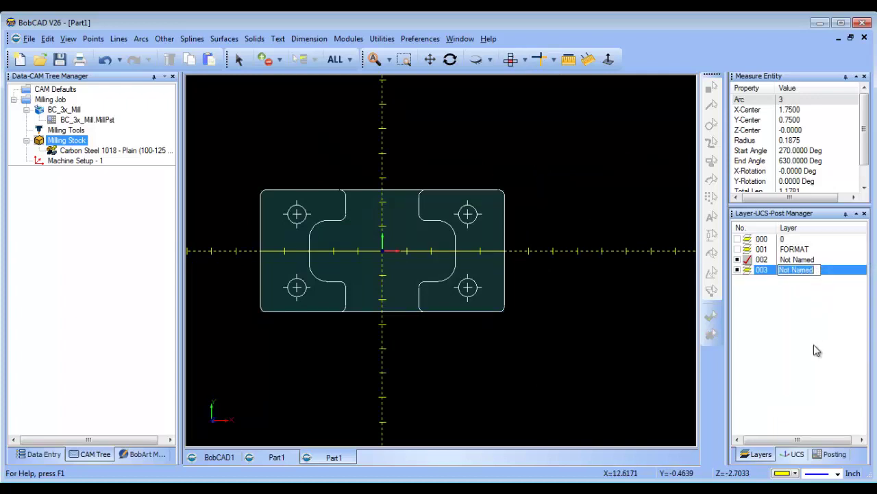
type("Dri")
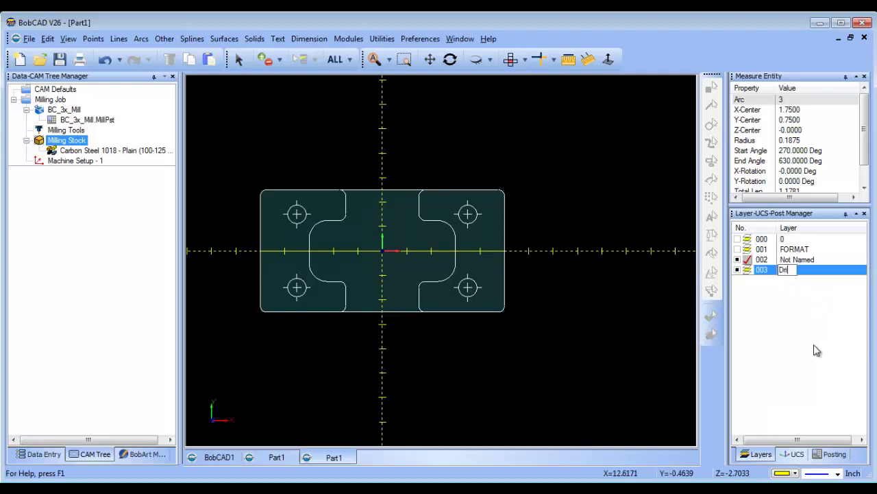
type("oles")
left_click(289, 203)
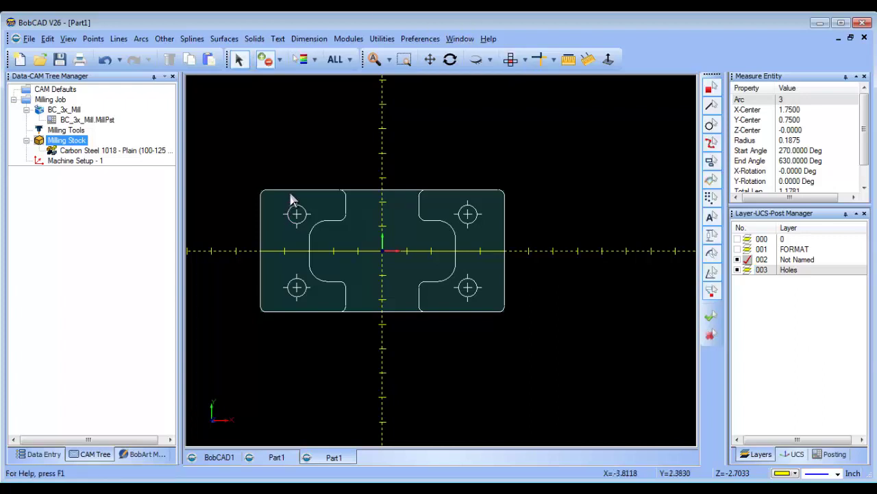
Step: Select the four equal-radius holes by matching radius and move them onto the Holes layer
left_click(350, 60)
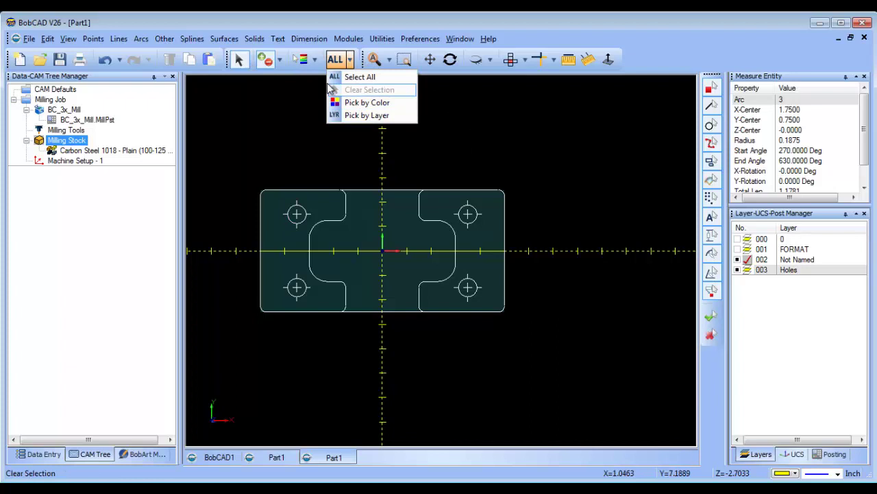
left_click(286, 61)
left_click(279, 60)
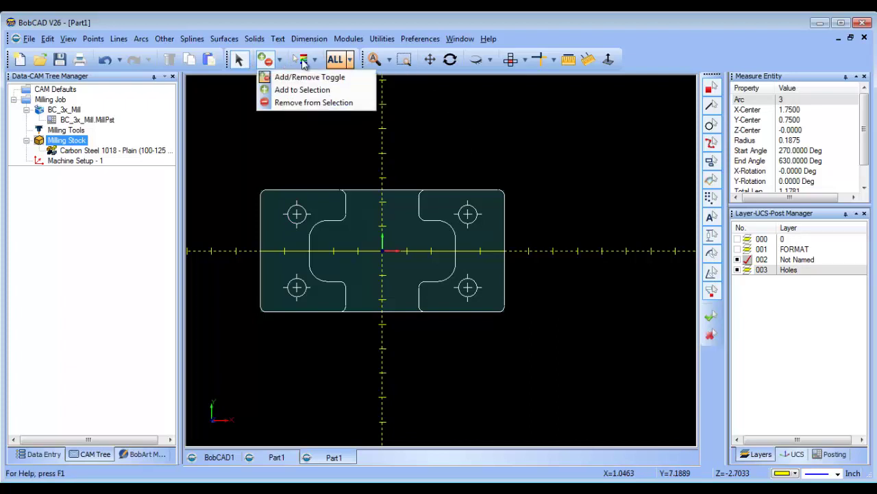
left_click(314, 60)
left_click(314, 60)
left_click(332, 103)
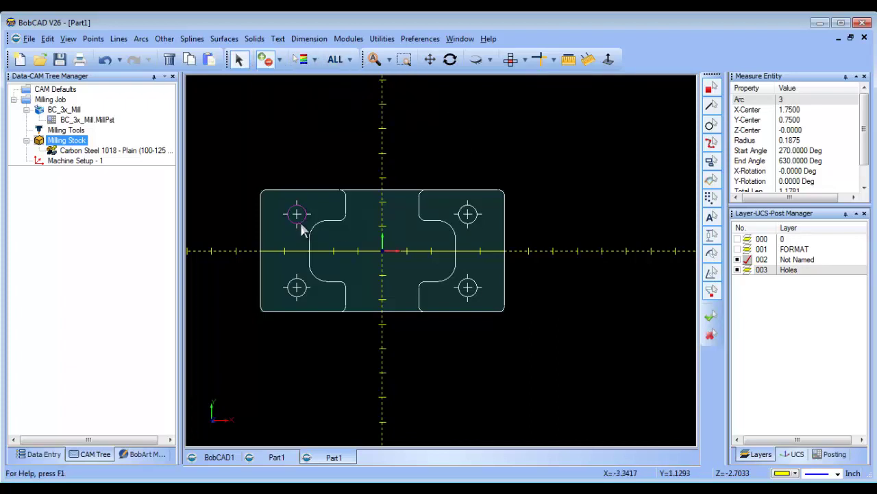
left_click(300, 222)
right_click(315, 127)
mouse_move(409, 235)
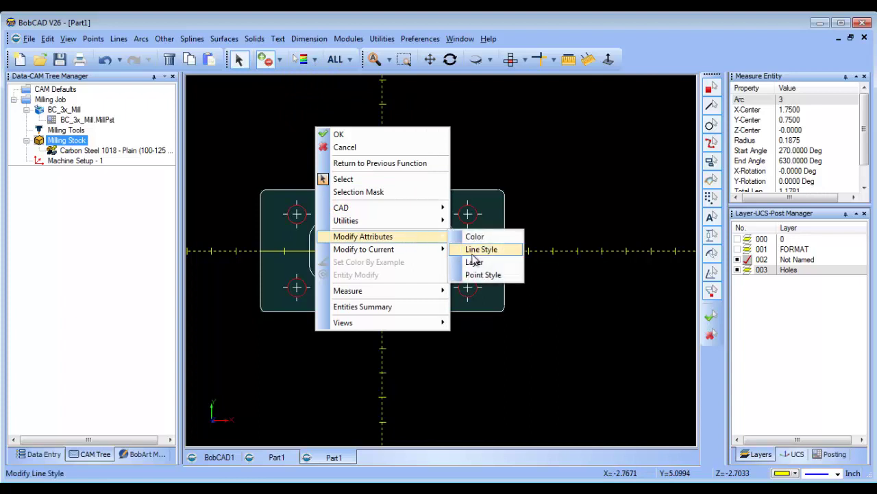
left_click(470, 266)
left_click(428, 220)
left_click(417, 322)
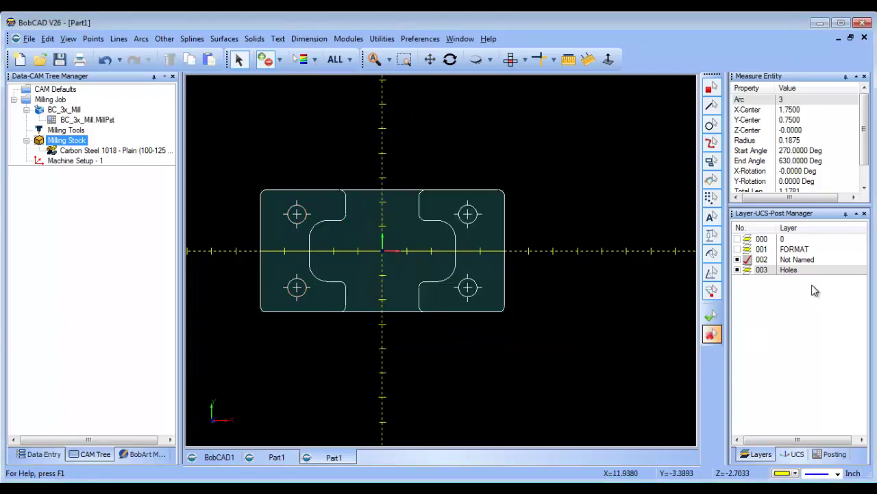
Step: Make Holes the active layer and add another new layer named Inside pocket
left_click(746, 271)
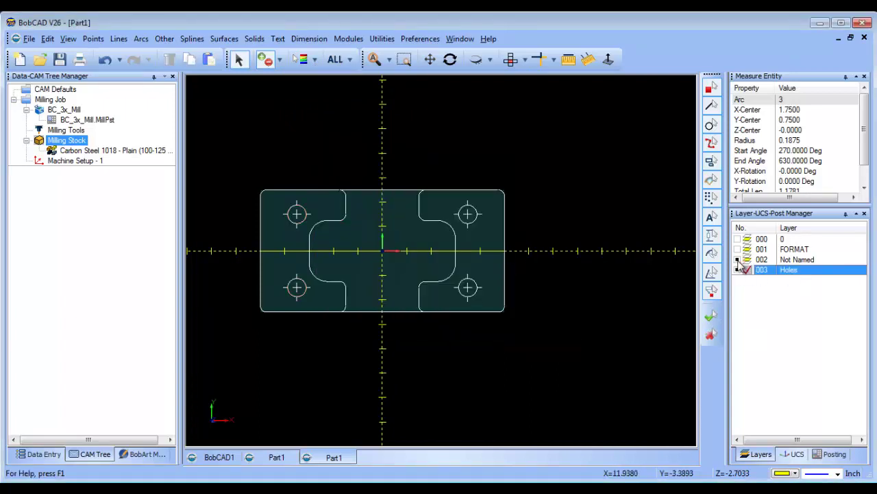
left_click(738, 259)
left_click(738, 259)
right_click(788, 270)
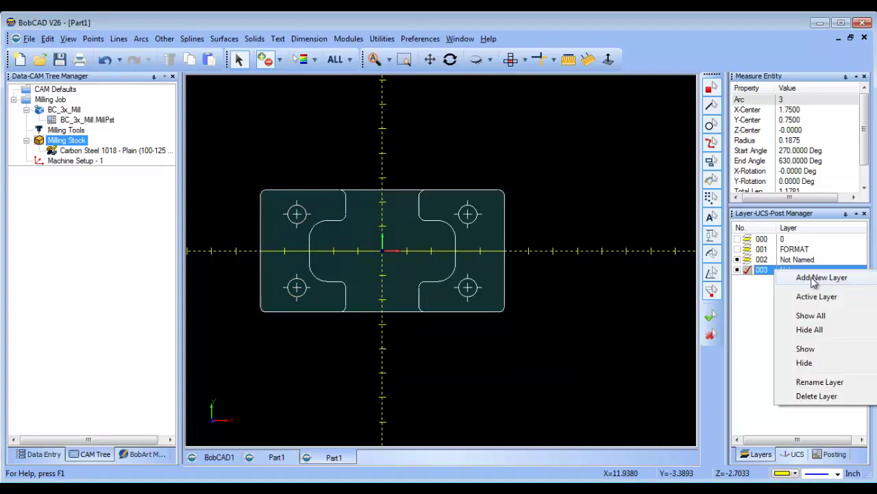
left_click(816, 278)
key("BackSpace")
type("Insi")
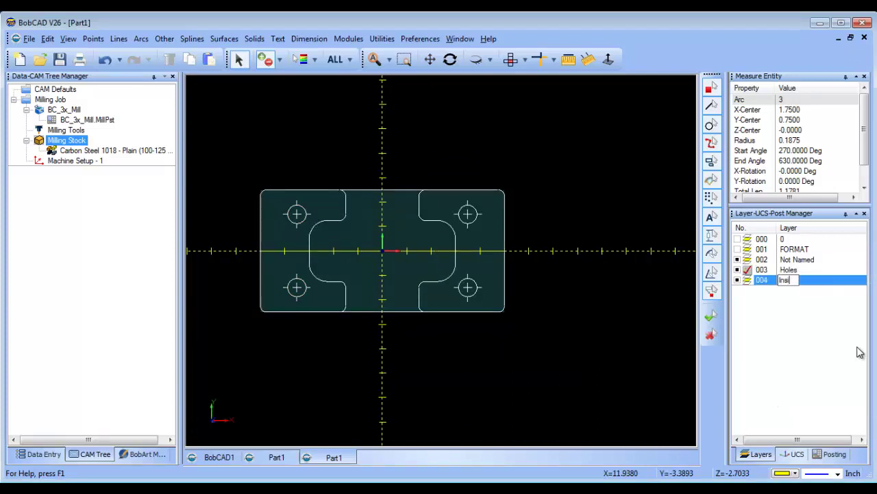
type("de pocket")
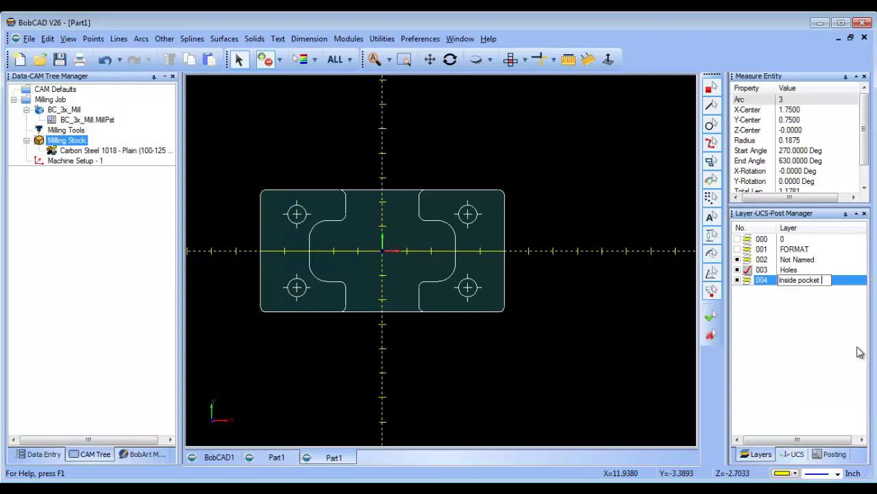
key("Return")
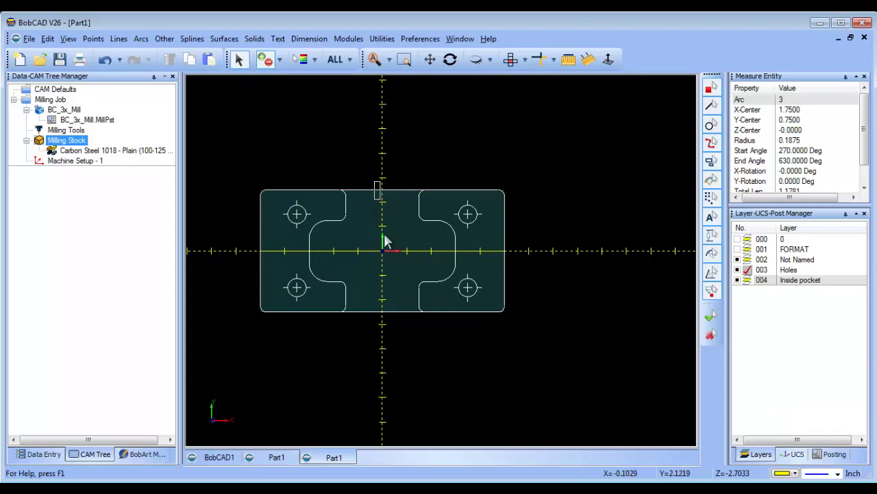
Step: Select the top and bottom connecting lines of the part
left_click(384, 311)
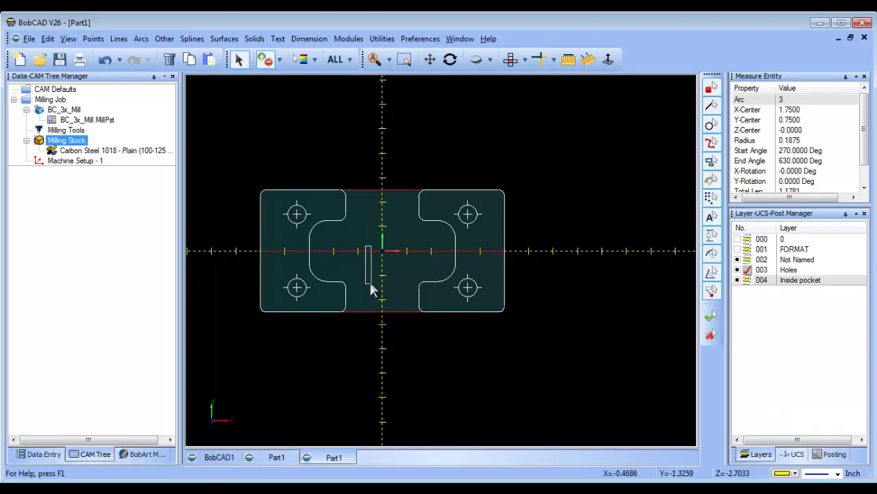
left_click_drag(370, 285, 368, 288)
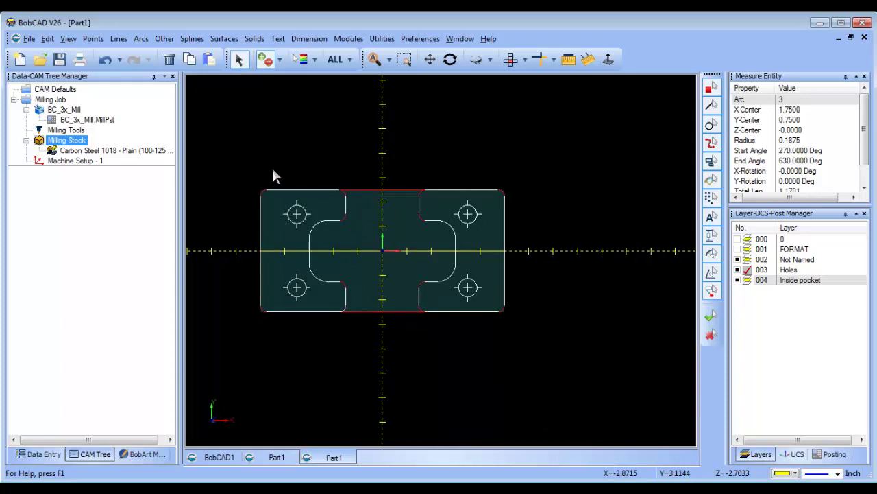
left_click(314, 59)
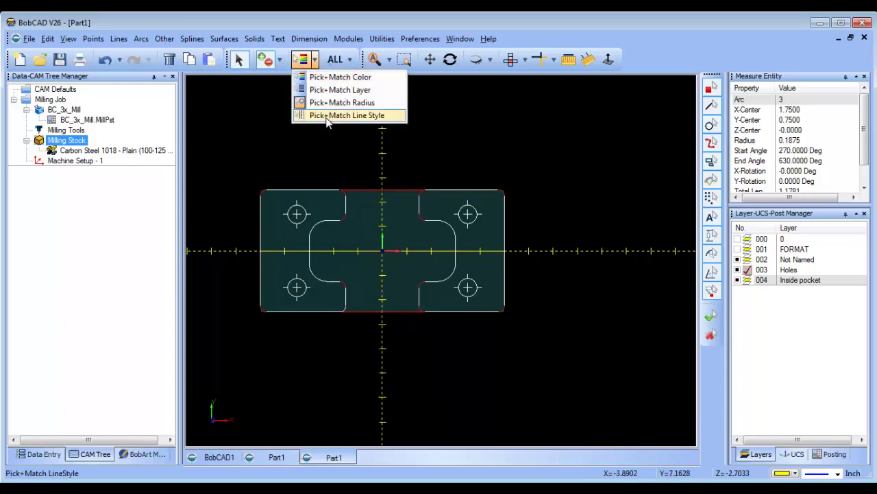
left_click(329, 115)
right_click(350, 130)
left_click(380, 151)
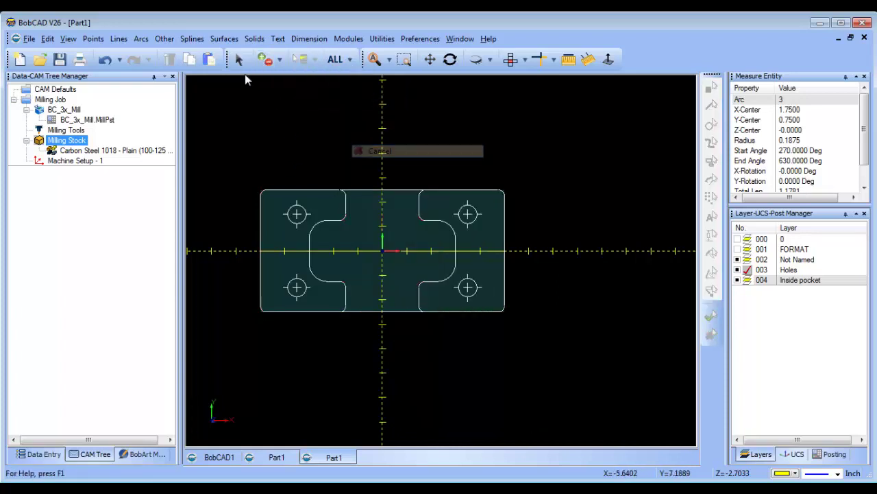
left_click(361, 190)
left_click(346, 311)
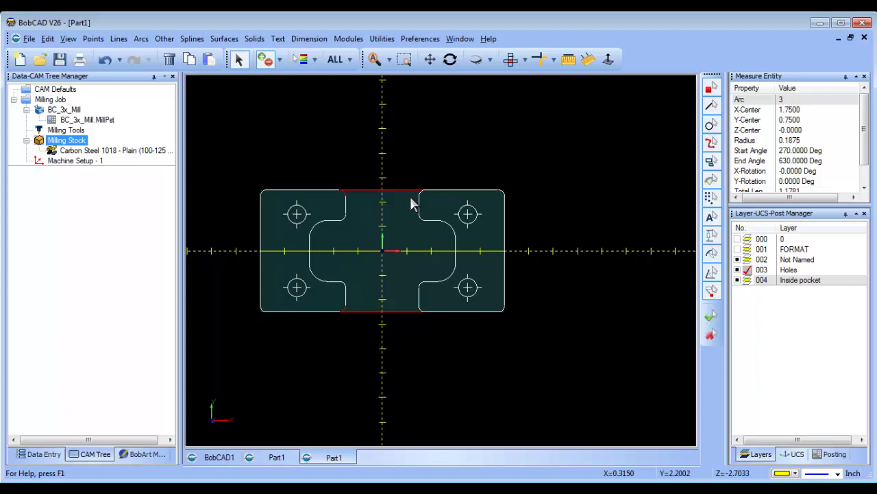
Step: Add the left and right inner profiles and move the selection onto the Inside pocket layer
left_click(345, 284)
left_click(418, 300)
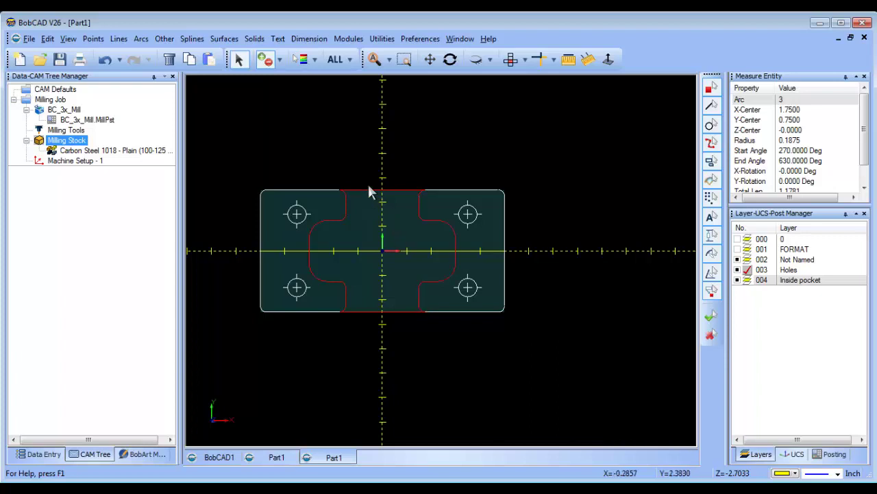
right_click(353, 131)
mouse_move(454, 241)
left_click(514, 268)
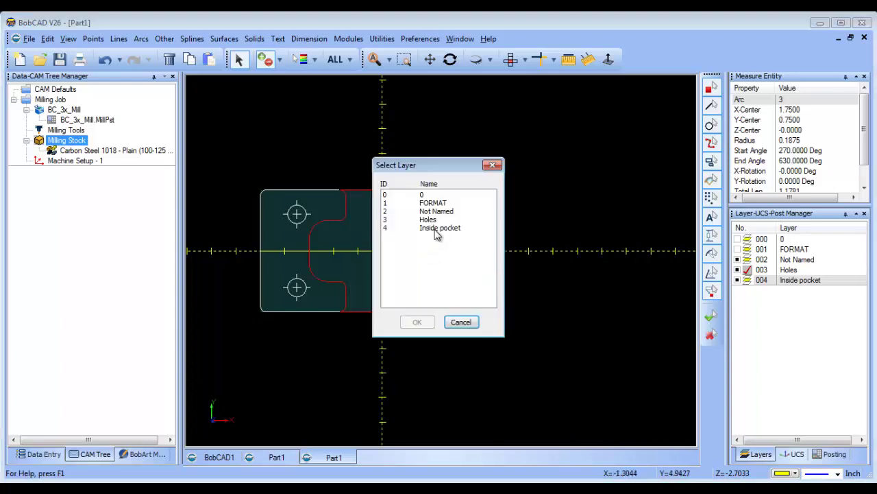
left_click(439, 227)
left_click(417, 321)
Step: Make Inside pocket current, hide the Not Named layer, and tilt into a 3-D view
left_click(749, 281)
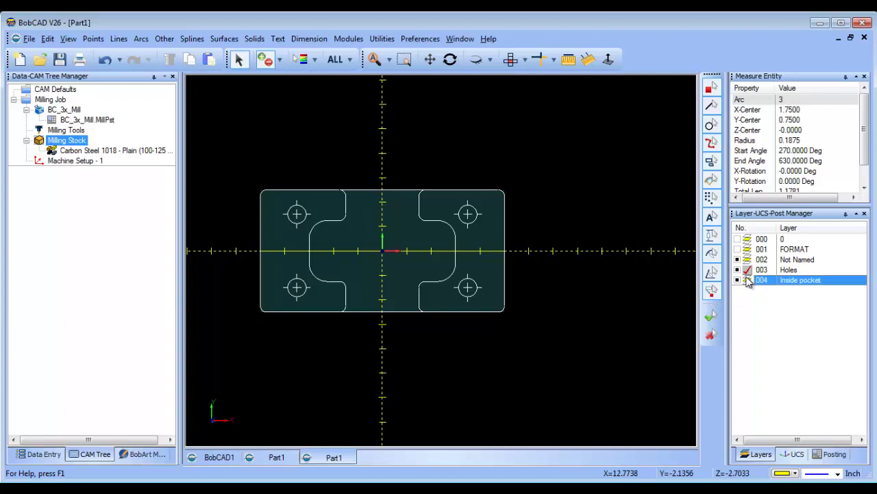
left_click(737, 259)
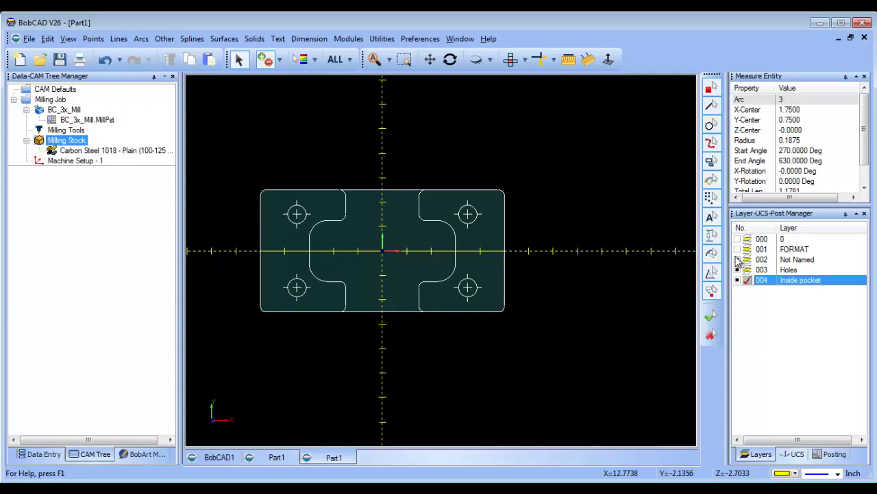
right_click(432, 137)
left_click(456, 153)
scroll(439, 260, "down", 1)
scroll(450, 338, "up", 1)
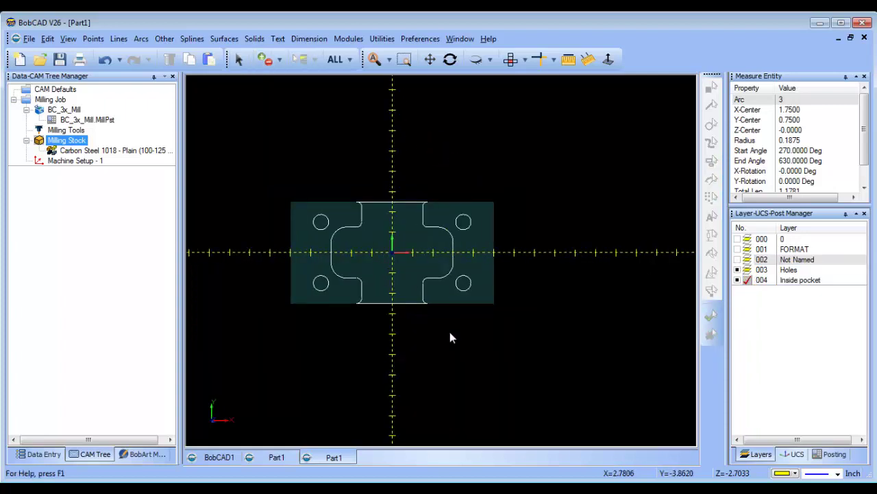
middle_click_drag(499, 362, 521, 316)
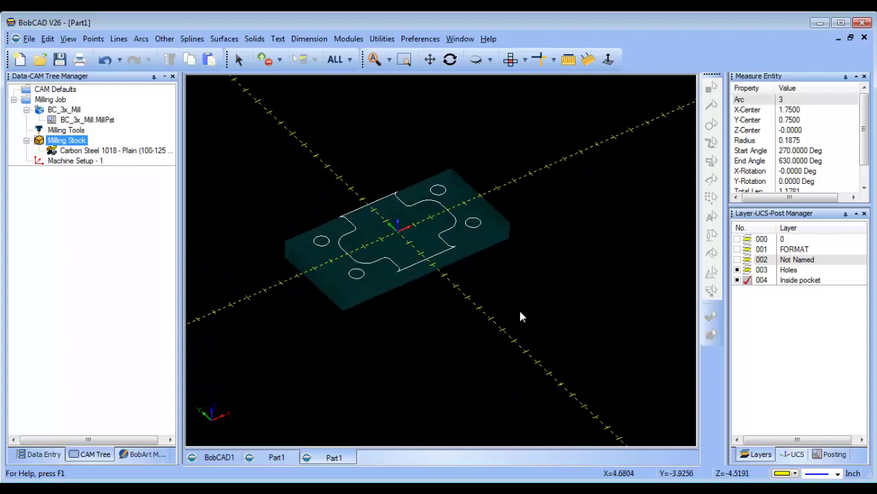
Step: Create a Mill 2 Axis feature on Machine Setup - 1 using the inner pocket contour
right_click(76, 160)
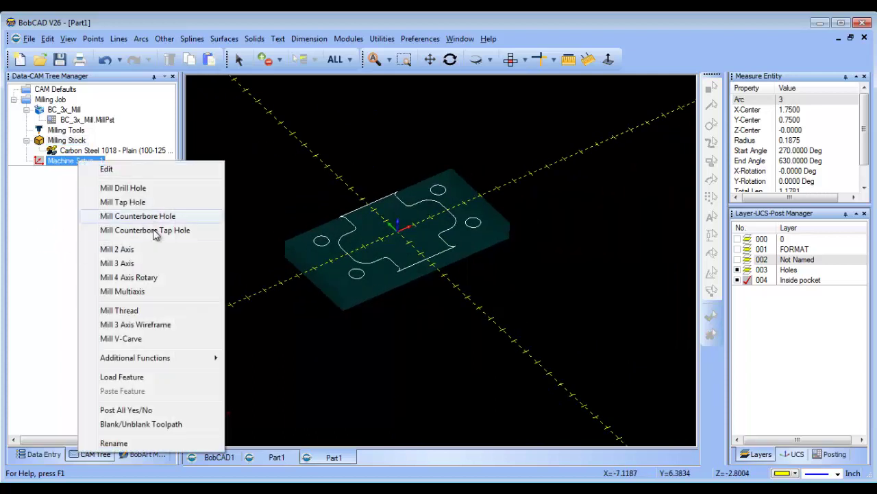
left_click(160, 249)
left_click(382, 122)
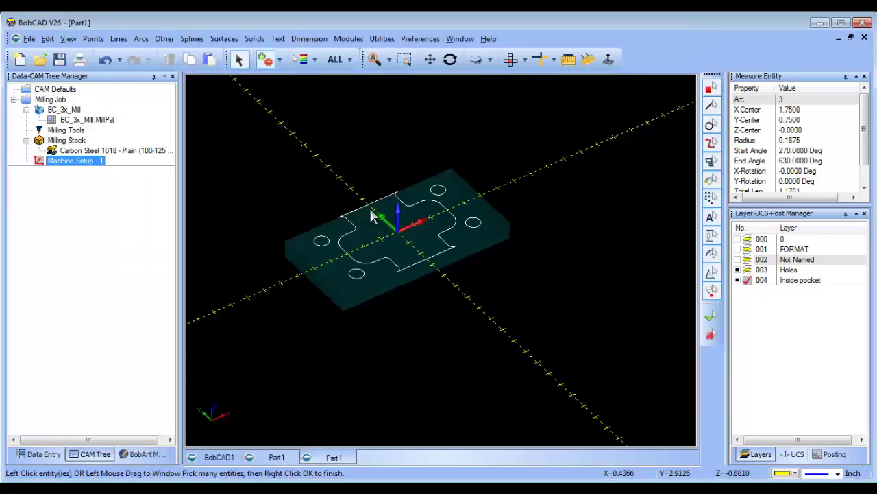
left_click(371, 209)
right_click(338, 158)
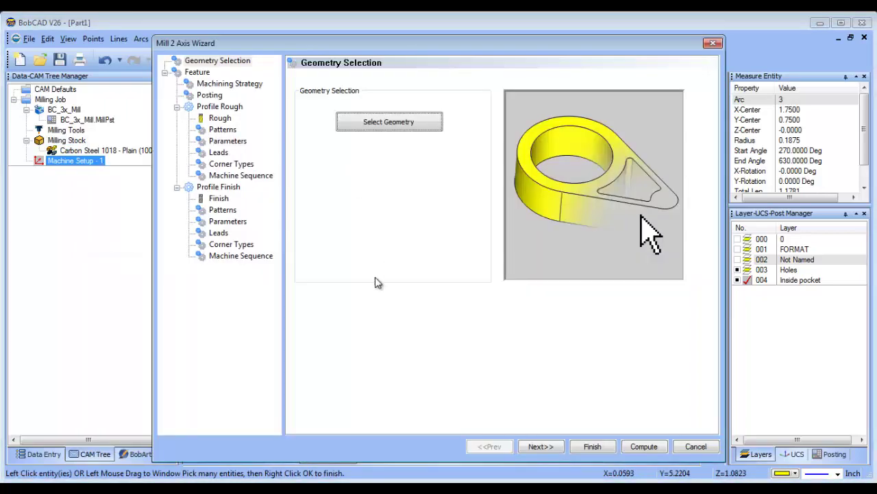
left_click(543, 447)
Step: Set the machining strategy to Pocketing, compute the toolpath, and view it from the top
left_click(230, 84)
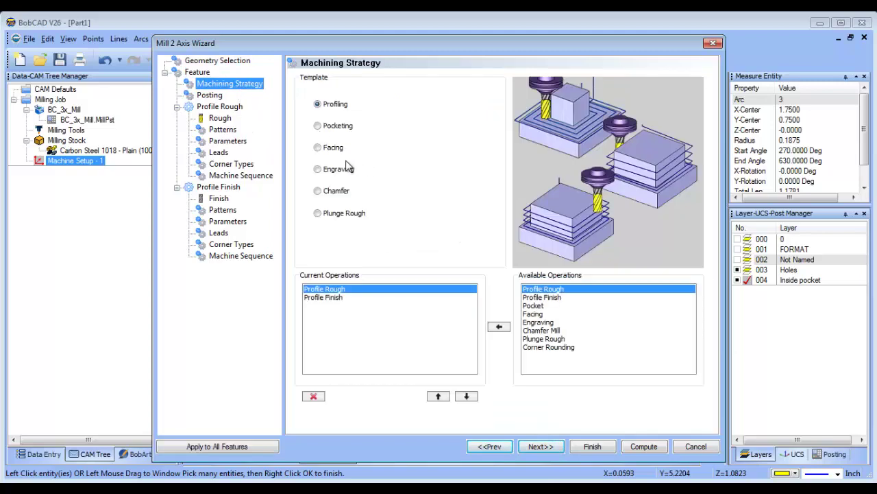
left_click(332, 129)
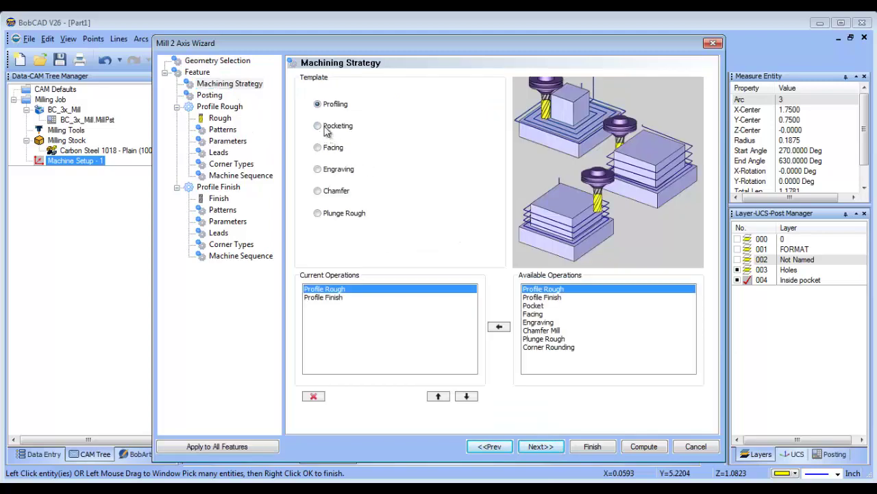
left_click(643, 446)
middle_click_drag(453, 278, 453, 341)
key("Escape")
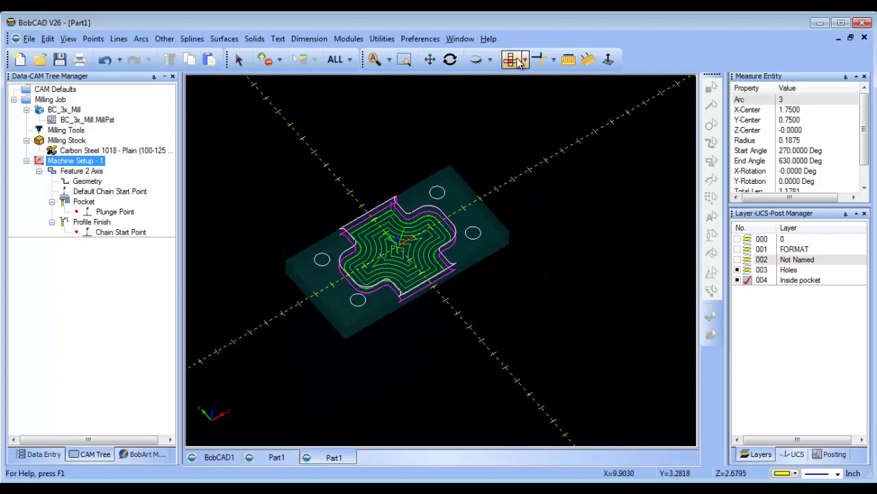
left_click(519, 62)
scroll(391, 209, "up", 2)
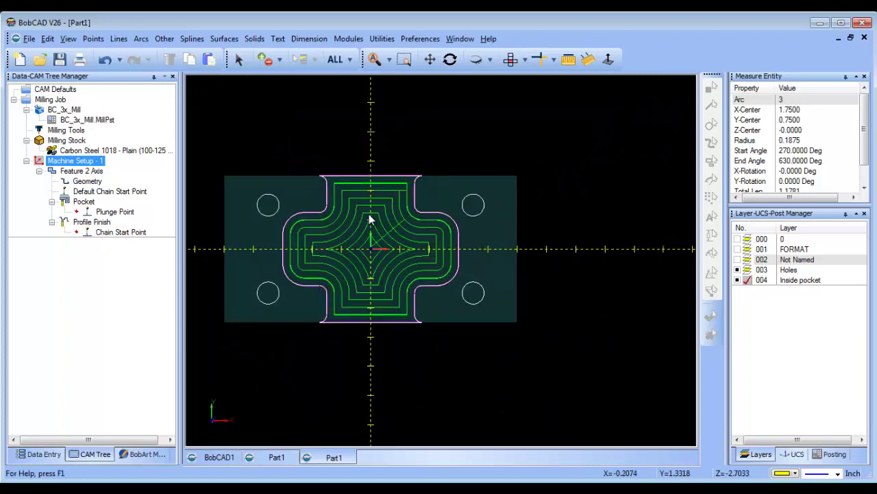
Step: Change the selected open-side lines to the dashed line style
left_click(239, 60)
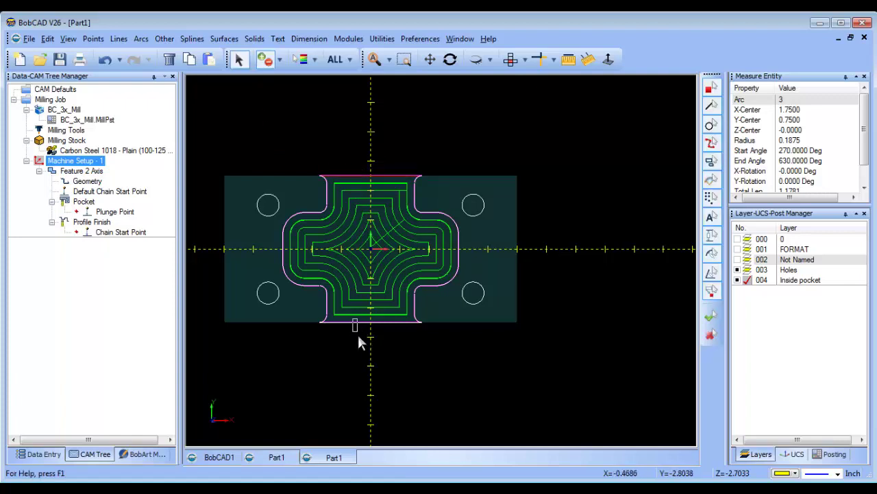
right_click(277, 111)
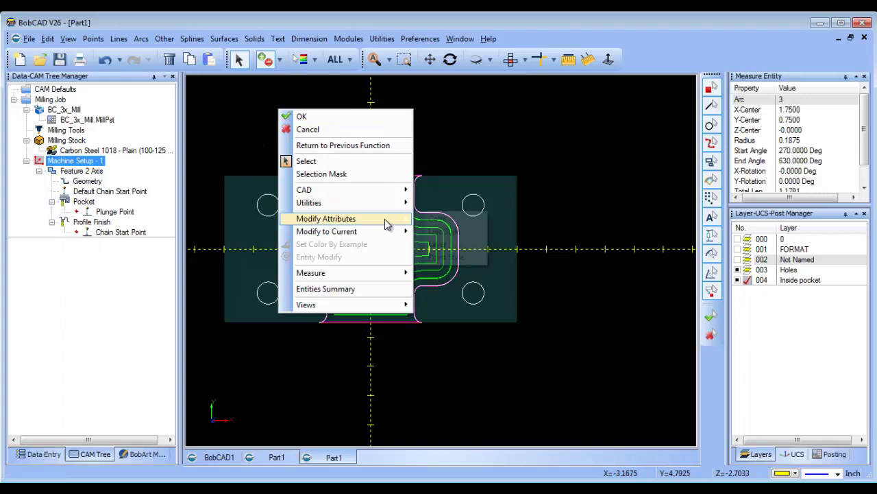
mouse_move(385, 218)
left_click(466, 233)
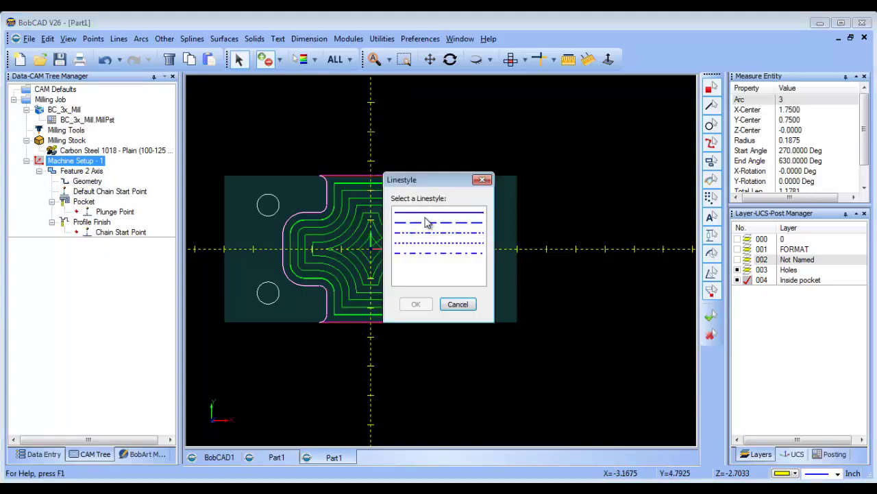
left_click(431, 222)
left_click(415, 308)
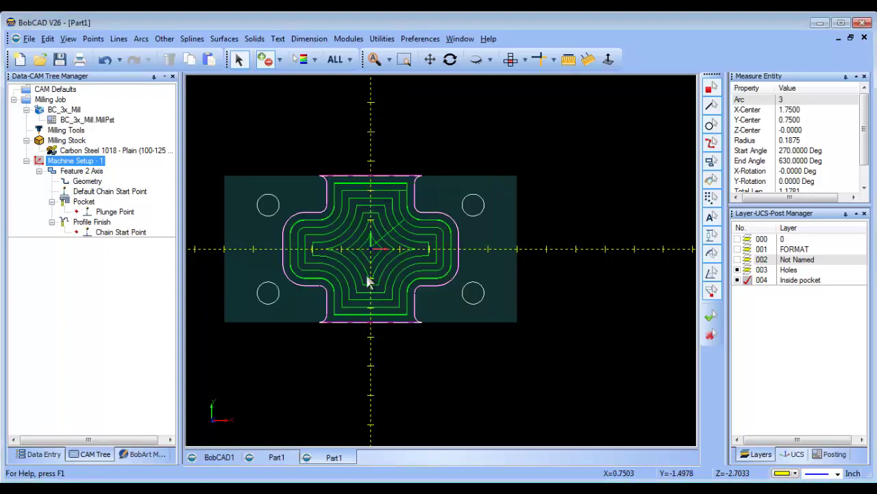
right_click(252, 111)
left_click(264, 134)
Step: Re-select the pocket contour as the feature's geometry
left_click(100, 212)
left_click(87, 181)
right_click(88, 181)
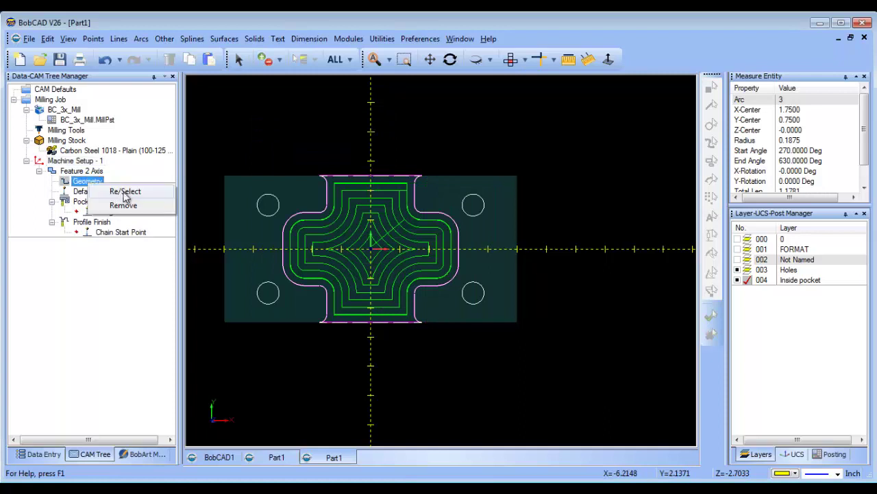
left_click(113, 190)
right_click(324, 146)
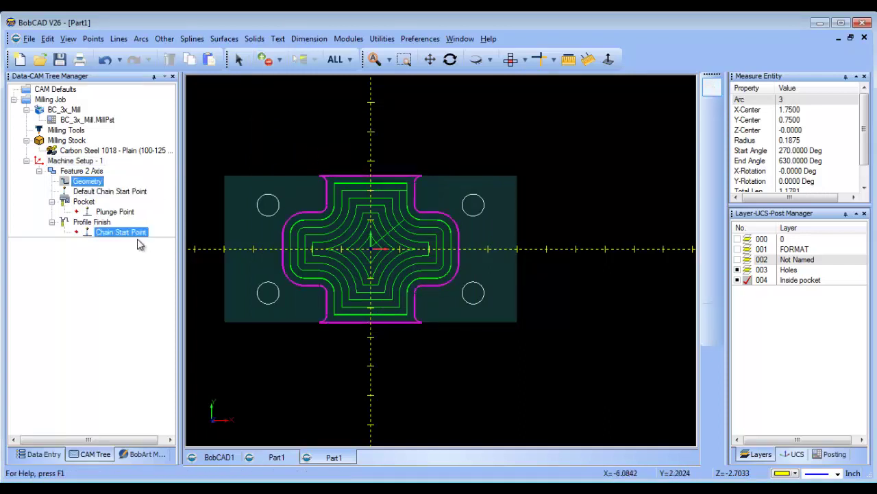
left_click(73, 170)
Step: Edit Feature 2 Axis, switch the pocket pattern to Advanced Pocket, and recompute
right_click(72, 171)
left_click(104, 179)
left_click(223, 118)
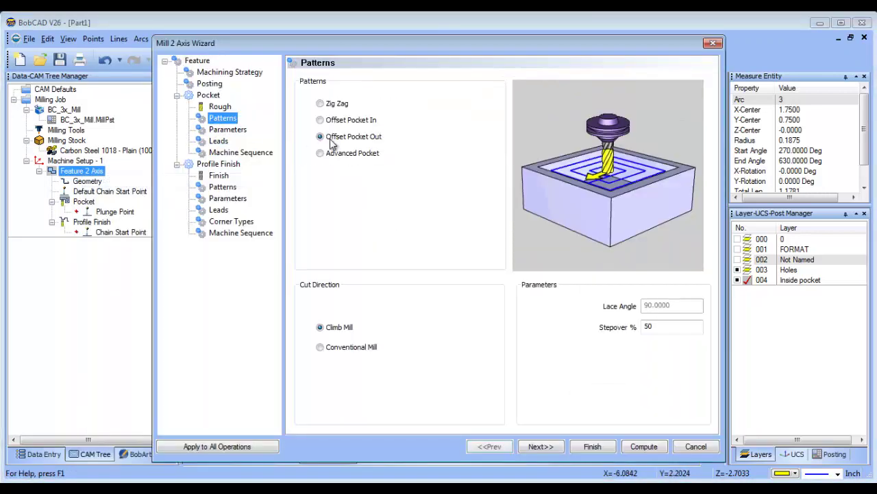
left_click(320, 153)
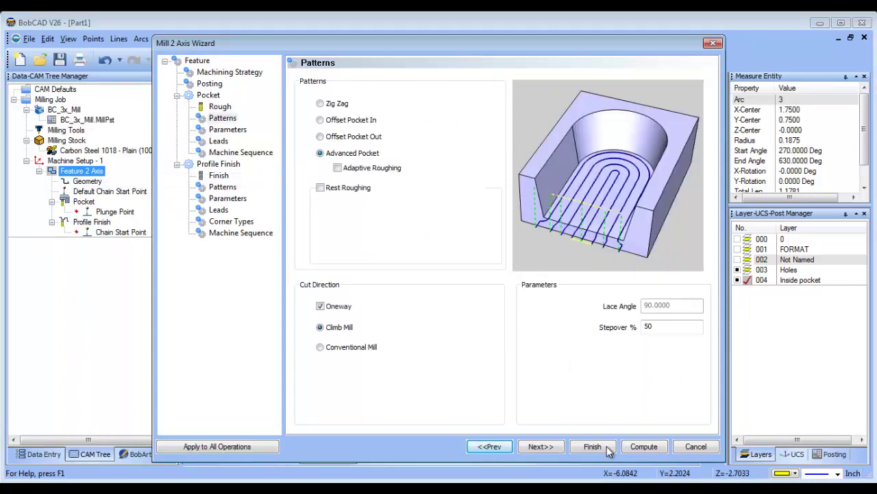
left_click(644, 446)
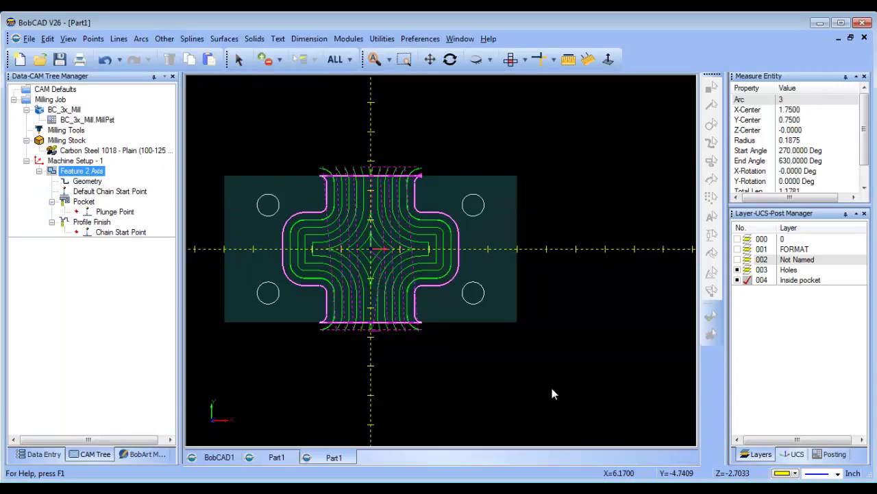
left_click(276, 458)
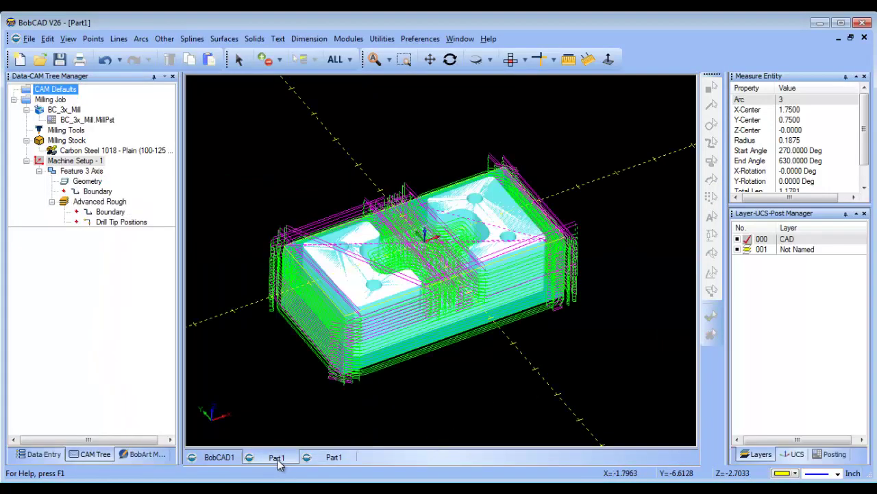
left_click(333, 457)
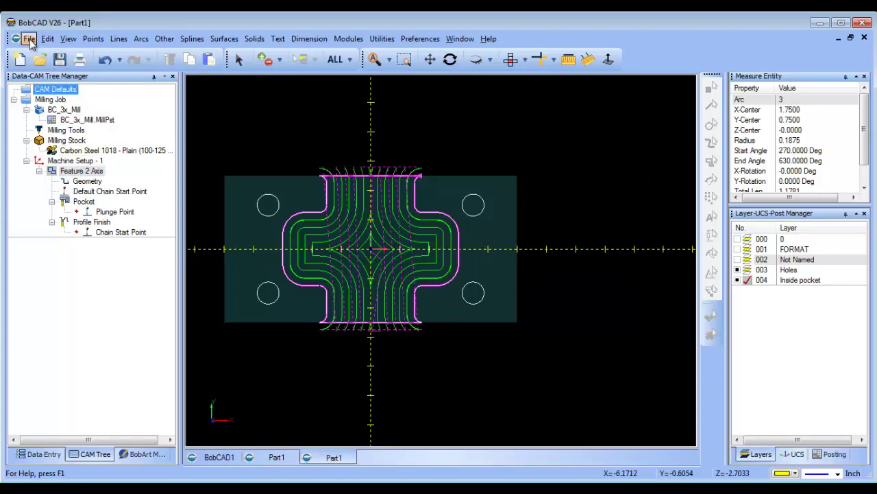
Step: Open the SolidWorks part file Part1 in a new document
left_click(29, 38)
left_click(51, 66)
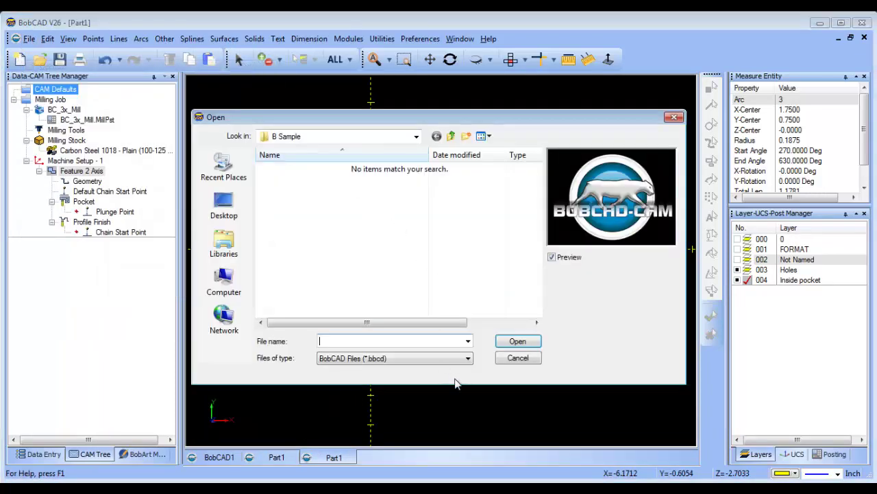
left_click(447, 357)
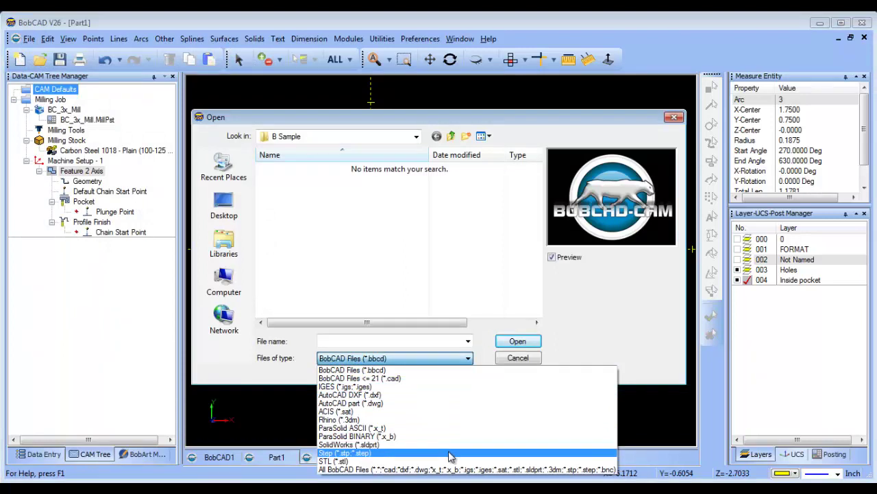
left_click(450, 447)
left_click(281, 169)
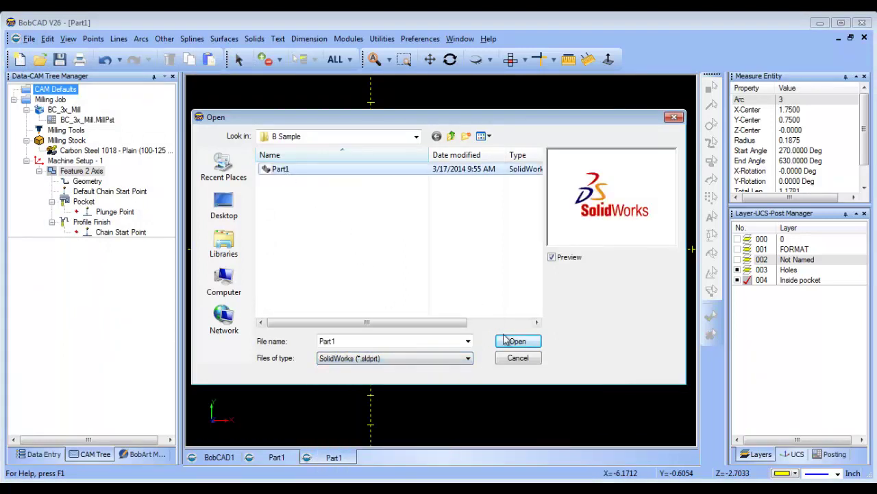
left_click(519, 345)
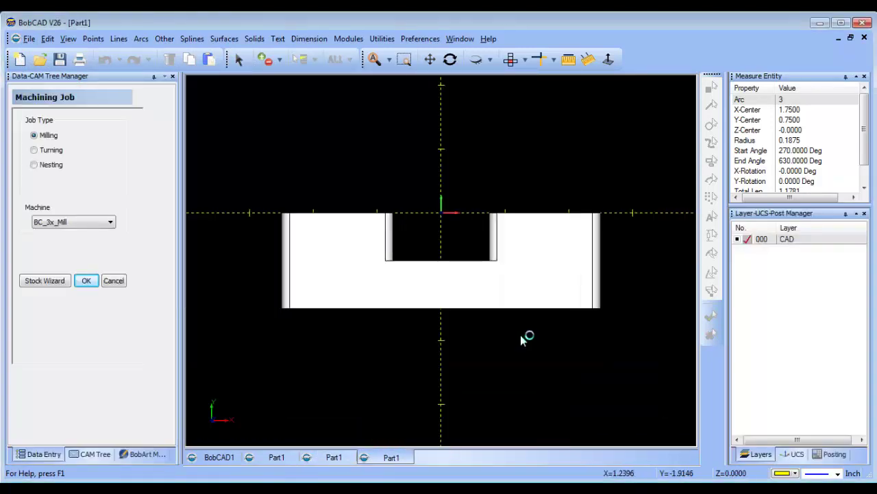
Step: Rotate the whole part 90° about X around origin 0,0,0 and view it in 3D
left_click(381, 38)
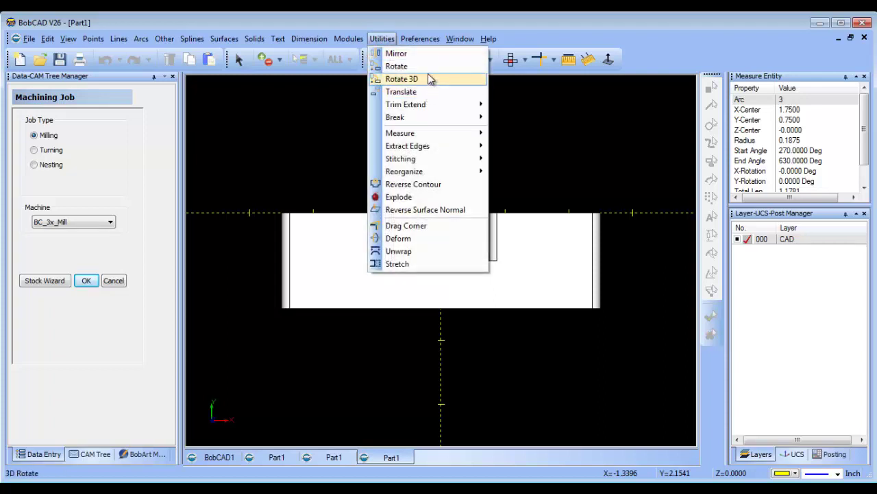
left_click(388, 78)
left_click(79, 140)
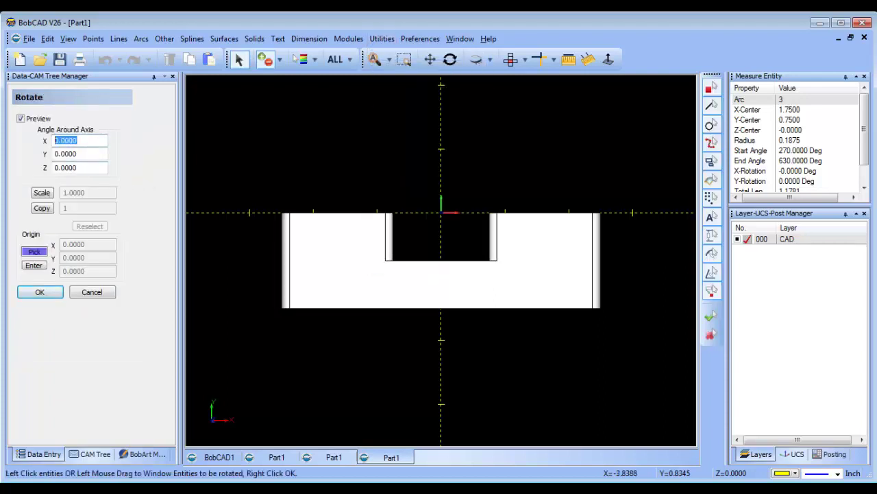
type("90")
left_click(34, 265)
left_click_drag(282, 155, 616, 349)
right_click(406, 120)
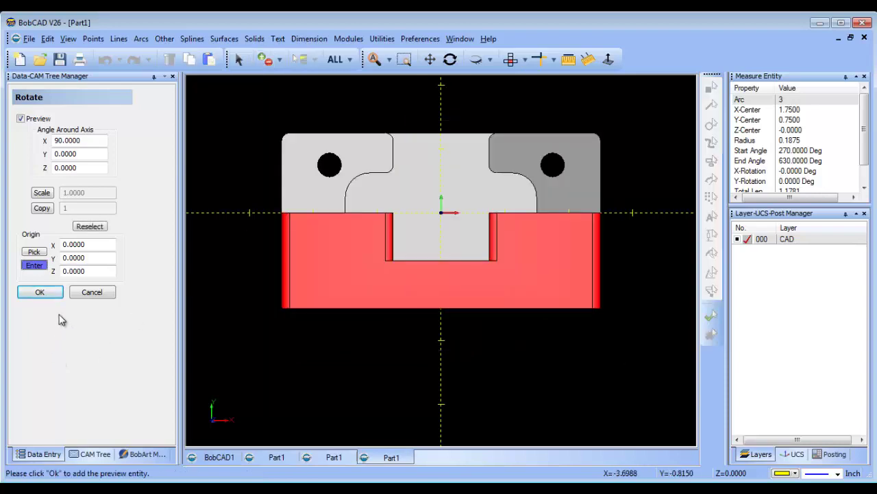
left_click(39, 292)
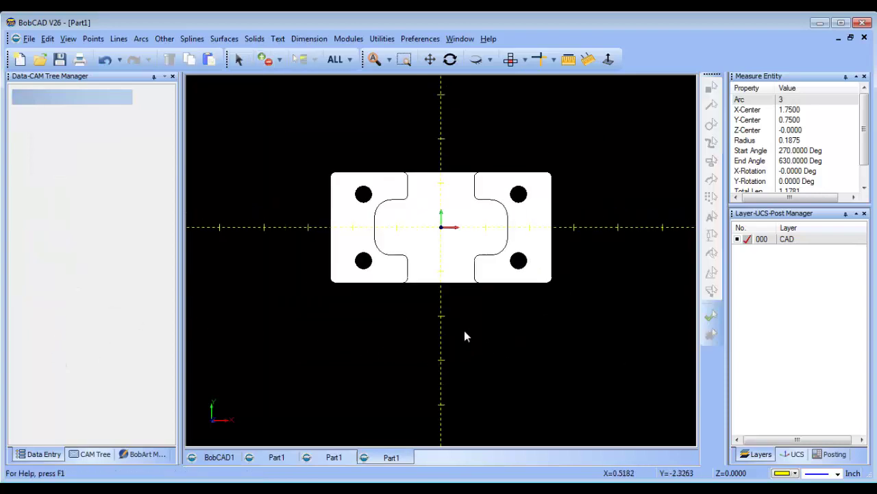
mouse_move(464, 335)
middle_mouse_down()
mouse_move(513, 288)
mouse_move(517, 302)
middle_mouse_up()
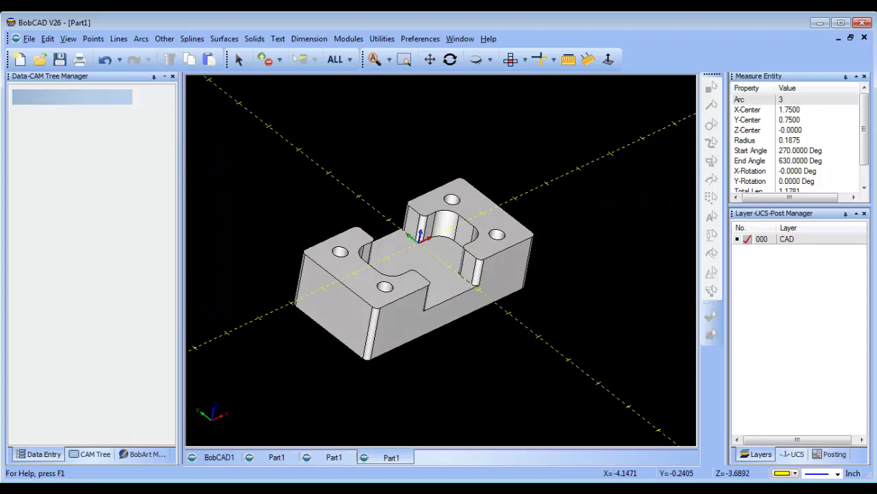
Step: Add a new milling job with bounding-box stock and Machine Setup - 1 from the Top UCS
left_click(86, 454)
right_click(57, 94)
left_click(79, 96)
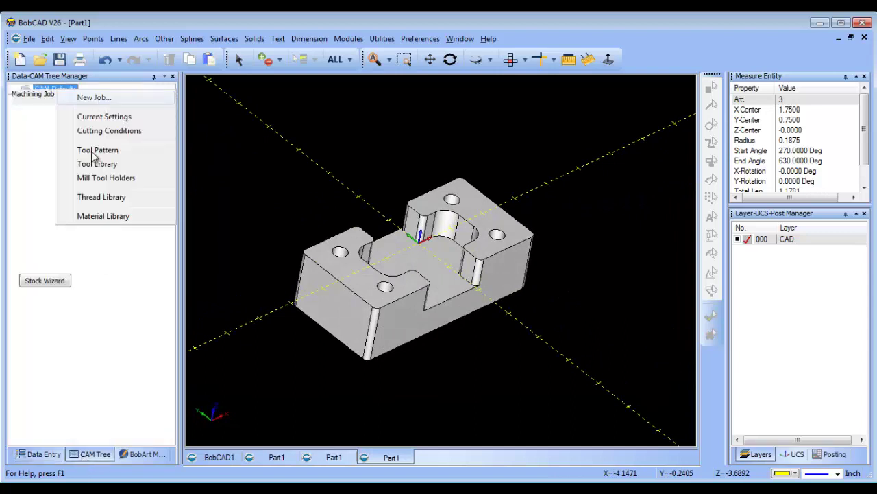
left_click(43, 281)
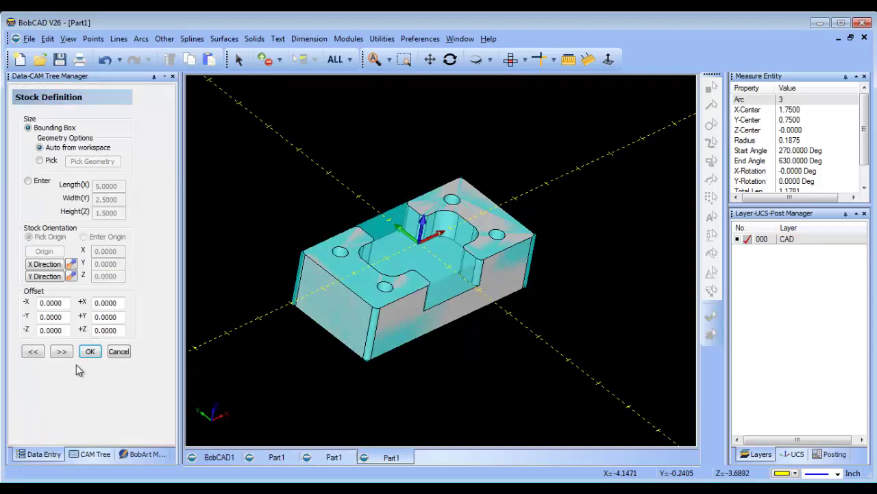
left_click(60, 353)
left_click(25, 220)
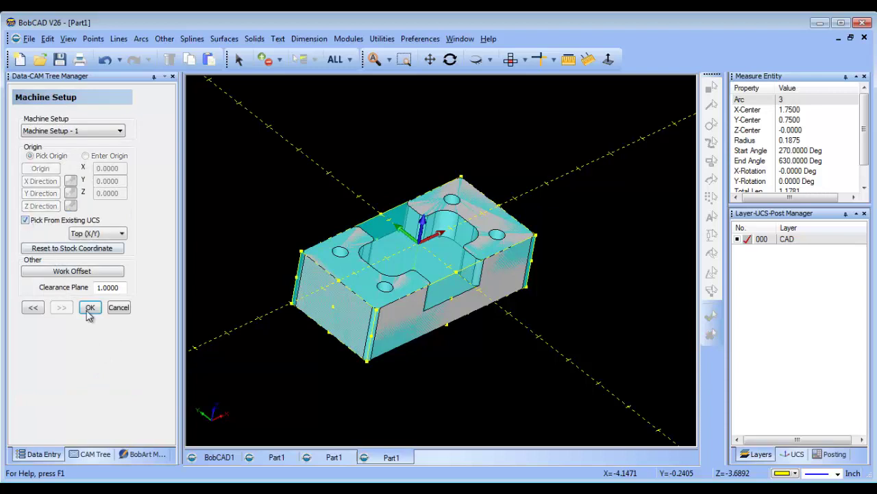
left_click(90, 308)
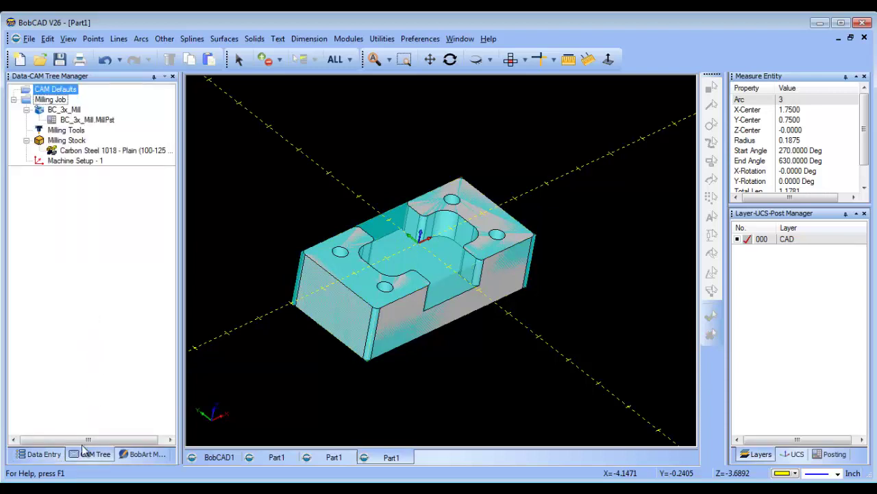
Step: Copy Feature 2 Axis from the other Part1 document
left_click(334, 457)
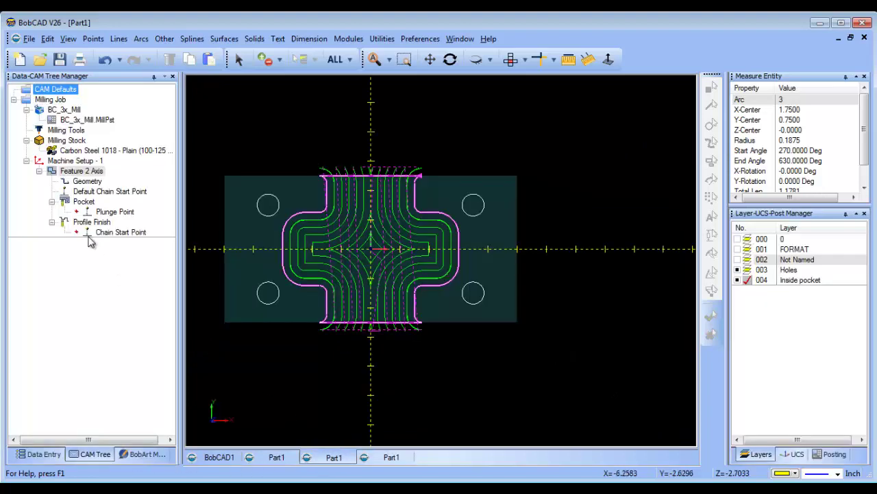
left_click(81, 171)
right_click(87, 171)
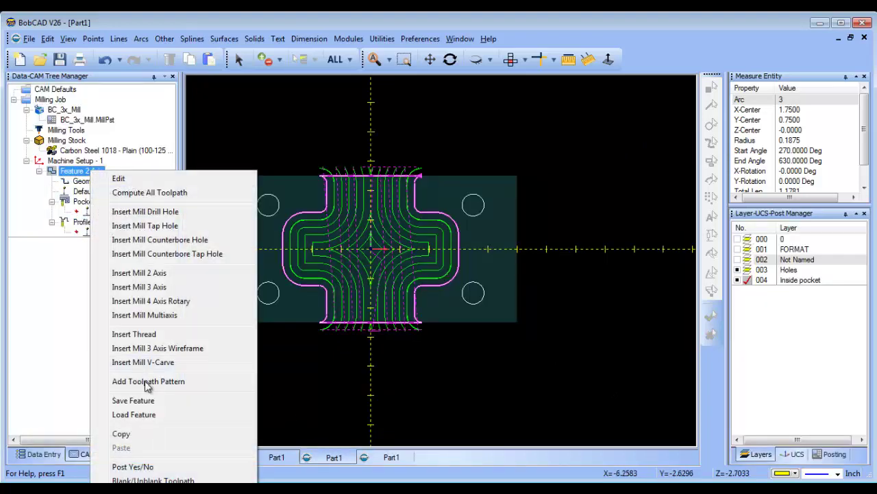
left_click(155, 434)
left_click(138, 455)
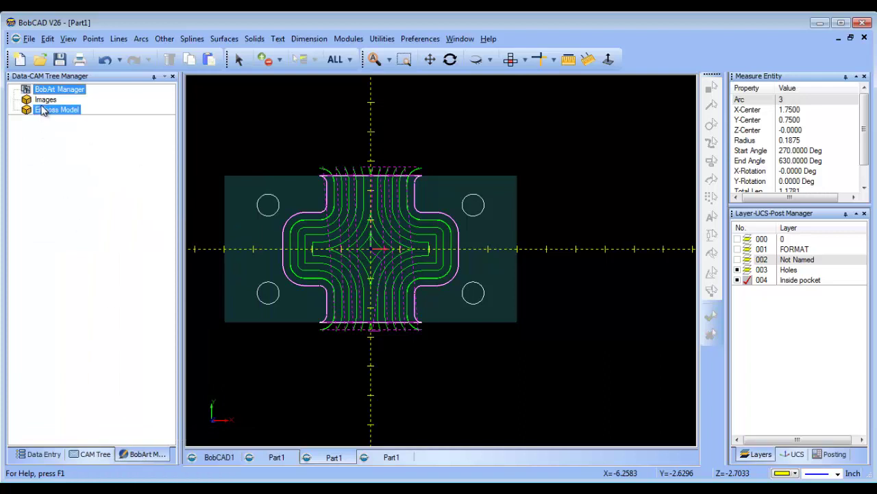
Step: Paste the feature under this part's Machine Setup - 1 and reselect its geometry on the pocket floor
left_click(89, 457)
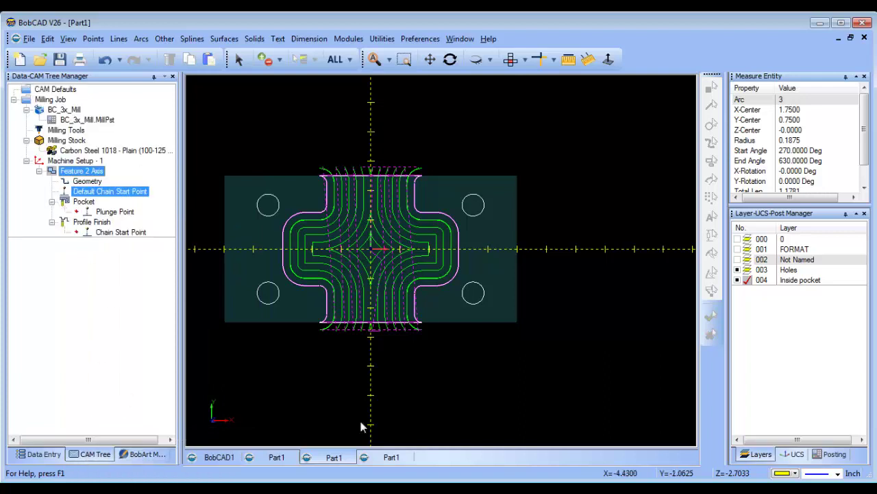
left_click(382, 461)
right_click(72, 161)
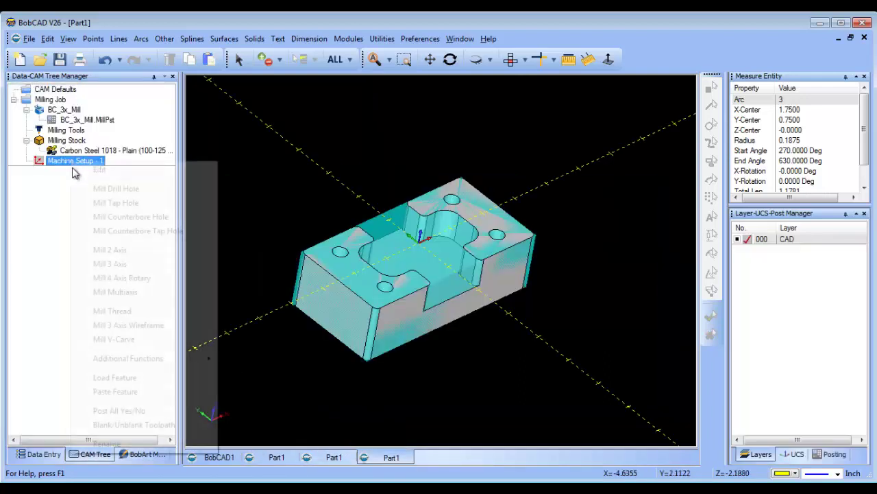
left_click(147, 392)
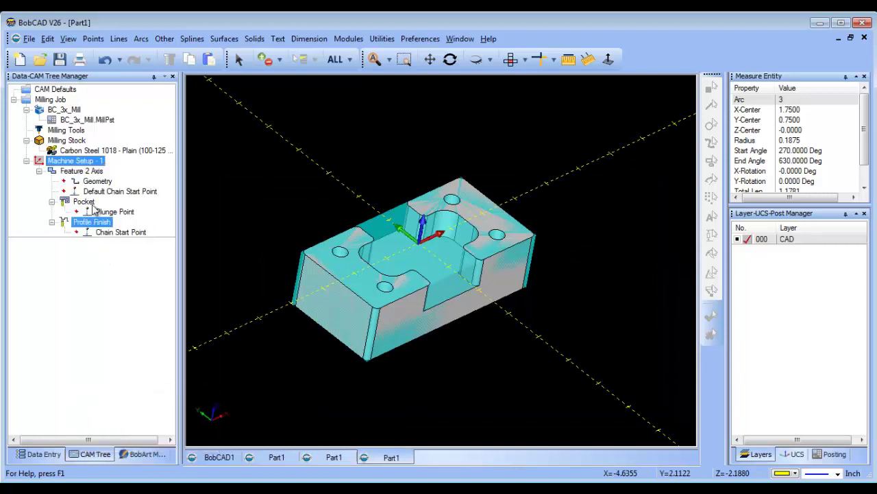
right_click(98, 182)
left_click(131, 191)
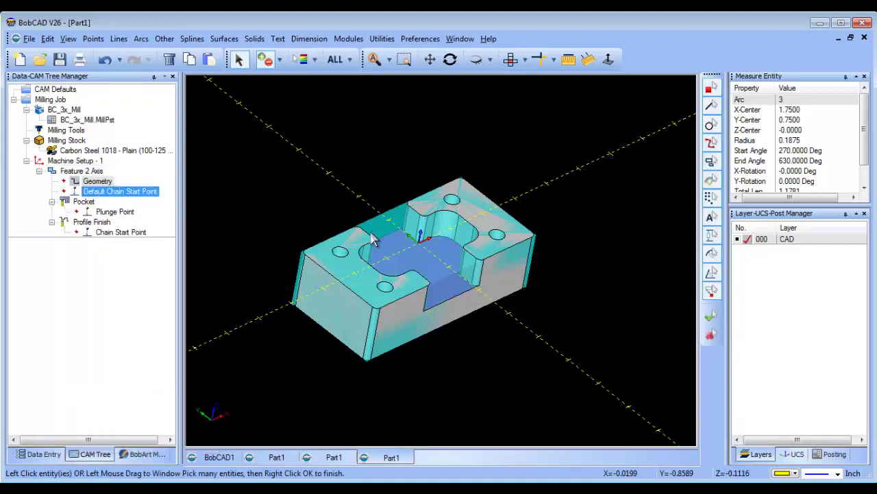
Step: Finish the pocket-floor pick and compute Feature 2 Axis's Pocket and Profile Finish toolpaths
right_click(298, 157)
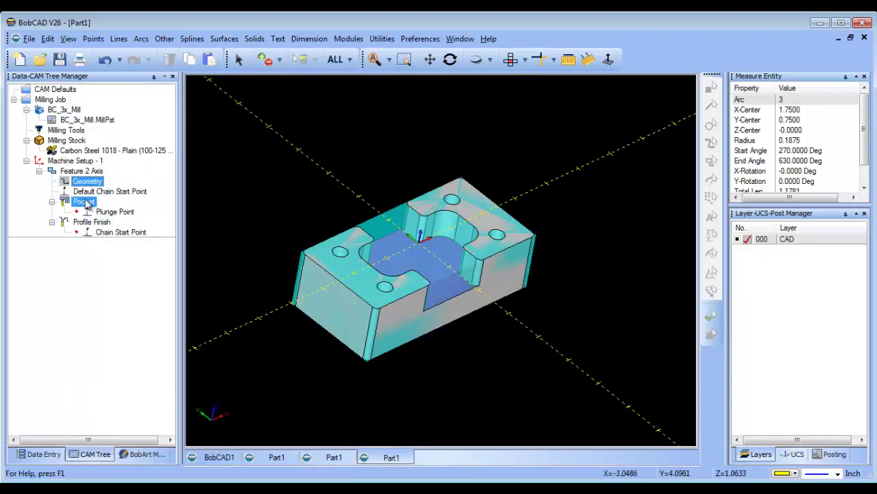
right_click(87, 172)
left_click(152, 197)
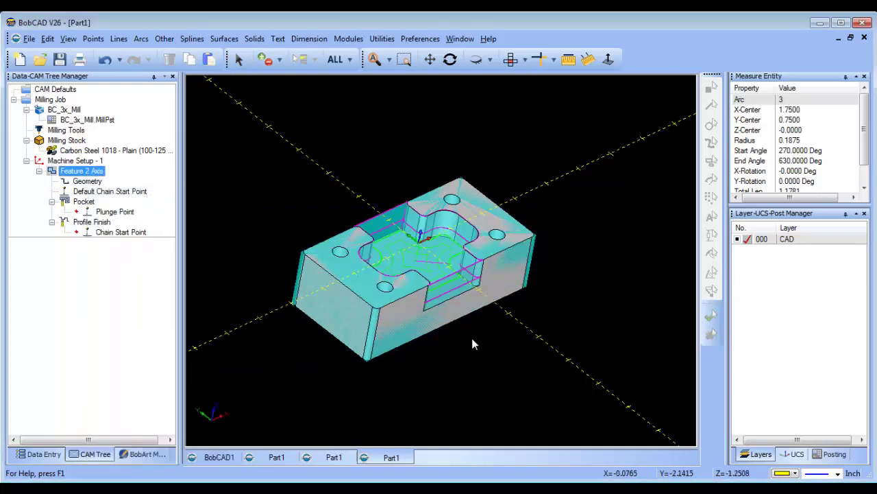
middle_click_drag(472, 338, 489, 327)
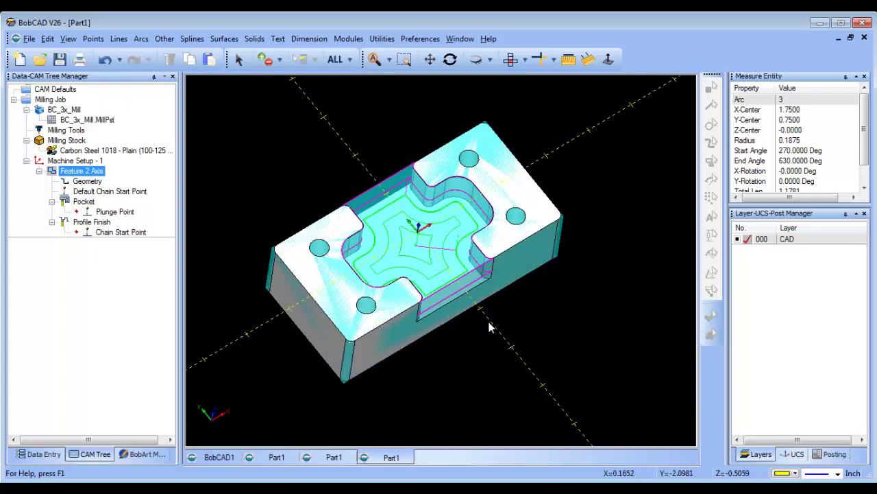
Step: In Top view, add new layer 001 for the extracted edges
left_click(512, 59)
right_click(787, 240)
left_click(754, 245)
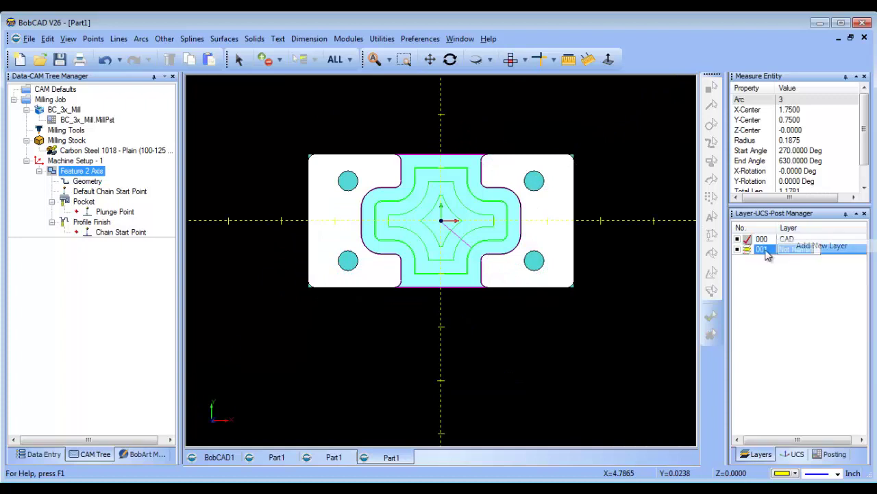
Step: Extract single edges from the pocket face and hide CAD layer 000
left_click(382, 38)
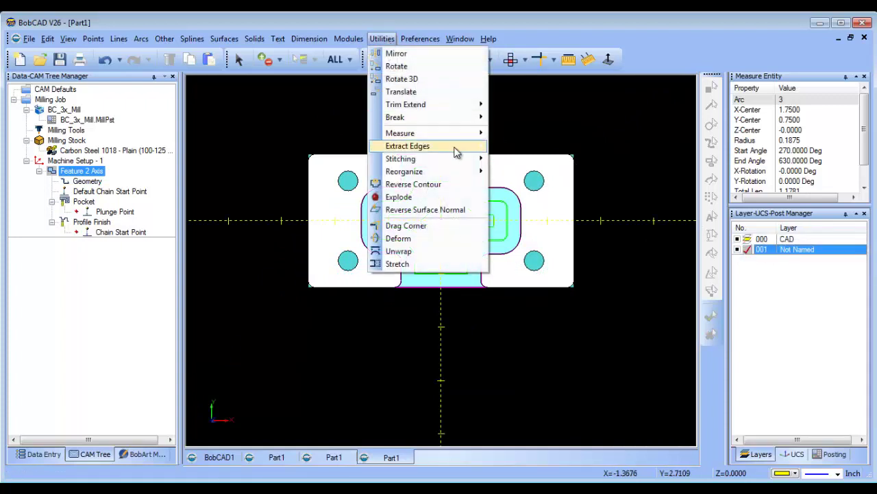
mouse_move(454, 146)
left_click(516, 145)
left_click(422, 208)
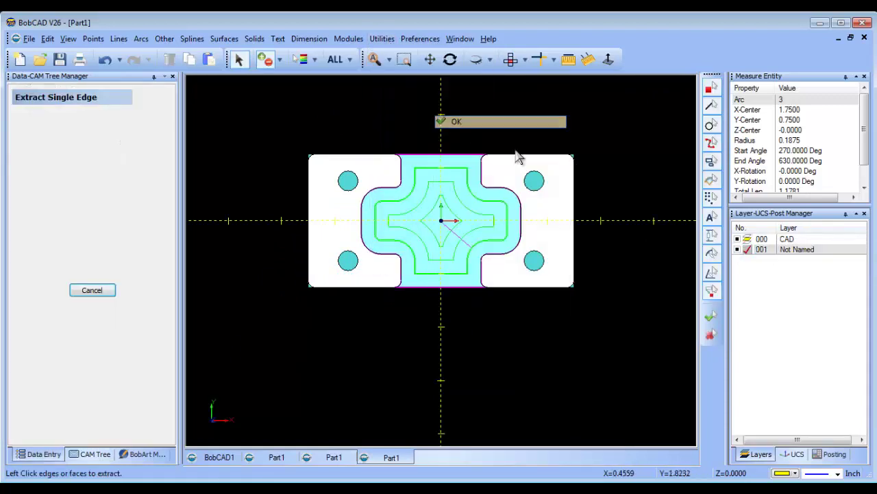
left_click(737, 240)
middle_click_drag(509, 335, 391, 205)
right_click(332, 144)
left_click(374, 163)
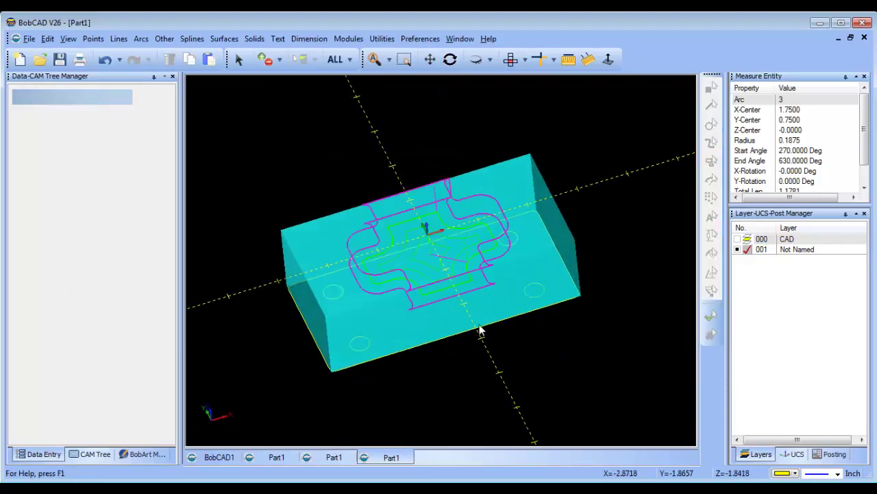
Step: Repeat the single-edge extraction with layer 000 shown, then hide it again in Top view
left_click(737, 238)
left_click(379, 40)
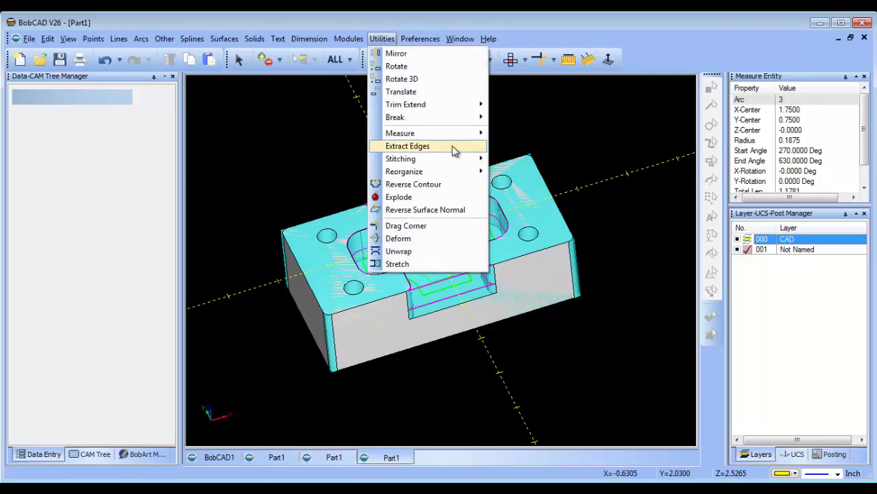
mouse_move(453, 146)
left_click(505, 146)
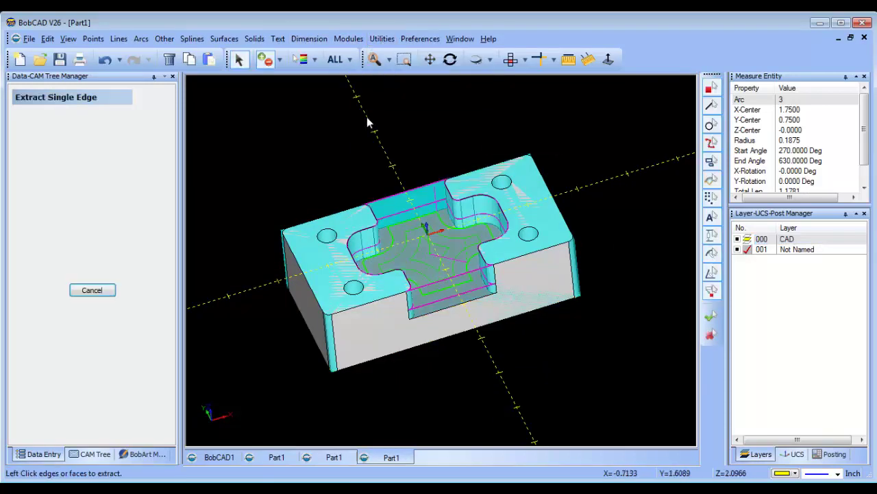
left_click(738, 239)
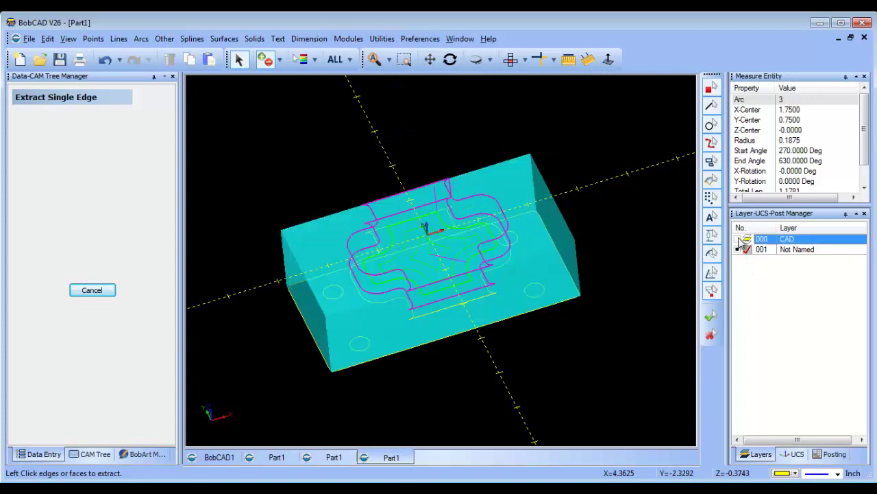
right_click(378, 146)
left_click(401, 165)
left_click(511, 59)
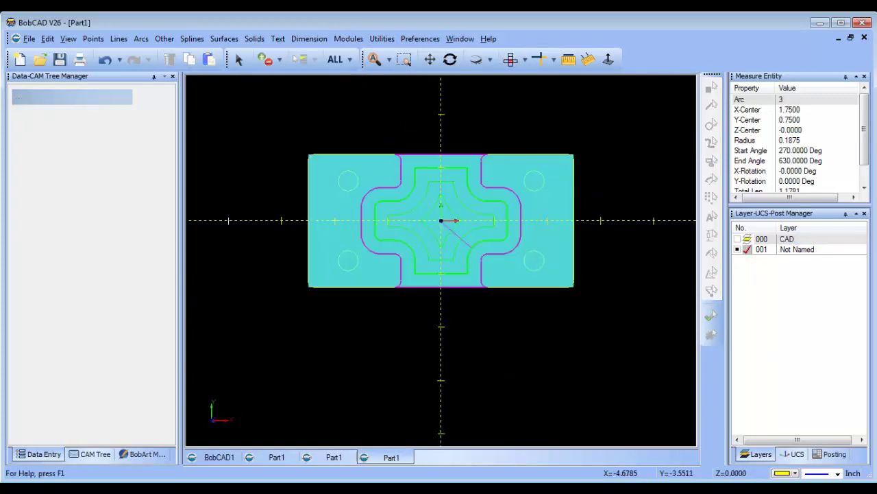
left_click(86, 457)
Step: Raise the milling stock's transparency toward High
right_click(67, 140)
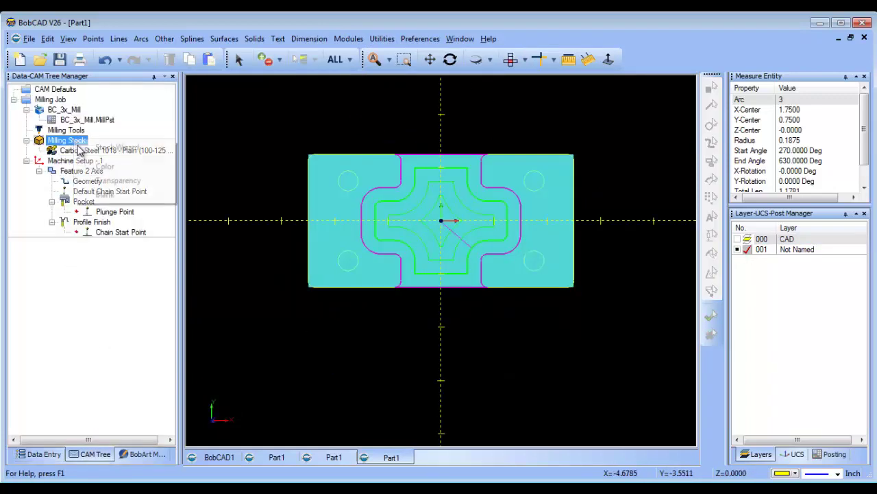
left_click(123, 182)
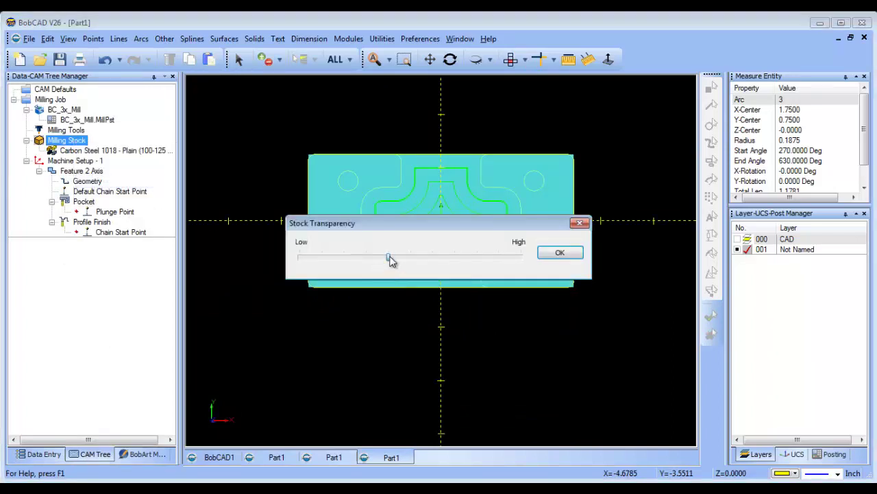
left_click_drag(389, 258, 496, 260)
left_click(557, 254)
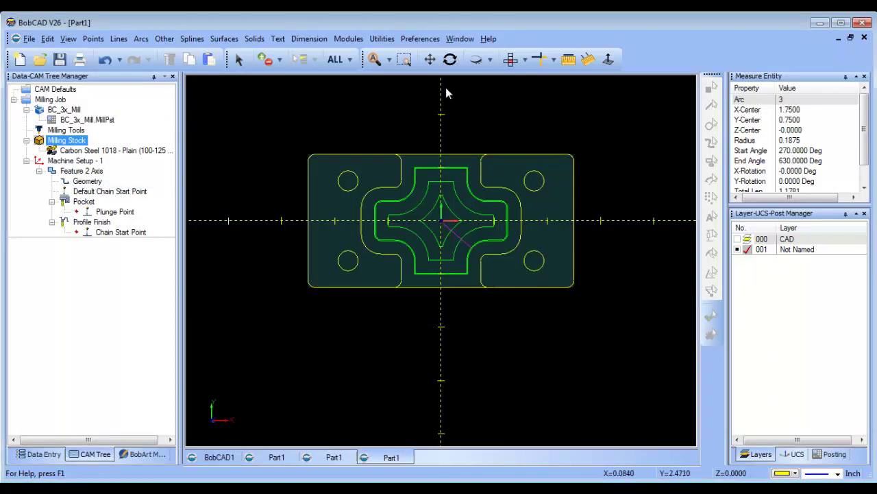
Step: Turn off the X-Y axis lines in Preferences > Settings Part and view the part isometrically
left_click(420, 39)
left_click(456, 80)
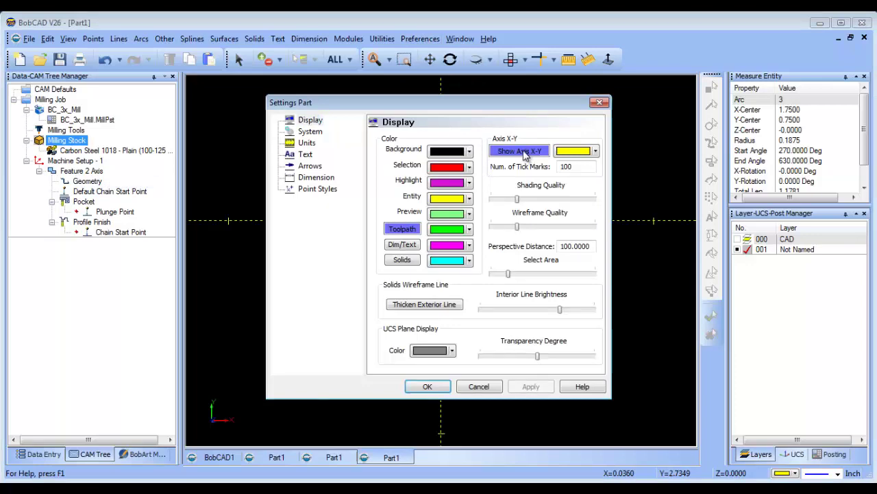
left_click(425, 387)
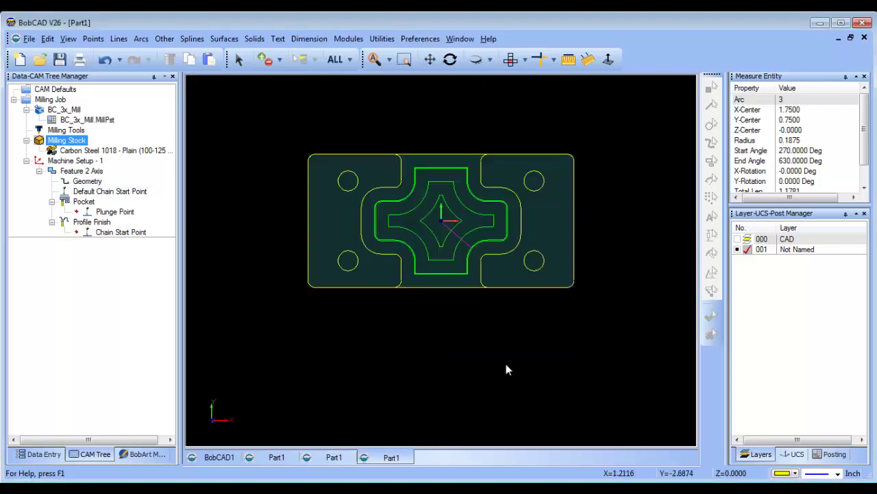
middle_click_drag(506, 370, 537, 327)
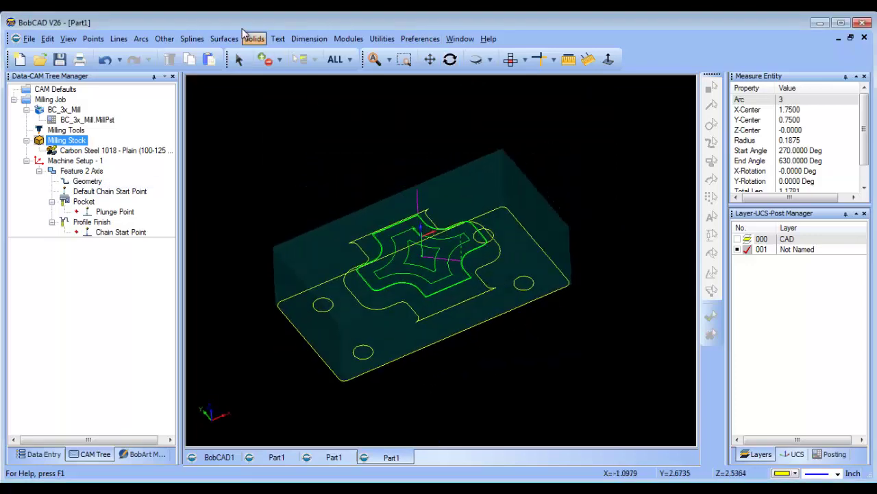
Step: Change the line across the pocket's open side to a dashed line style
left_click(239, 59)
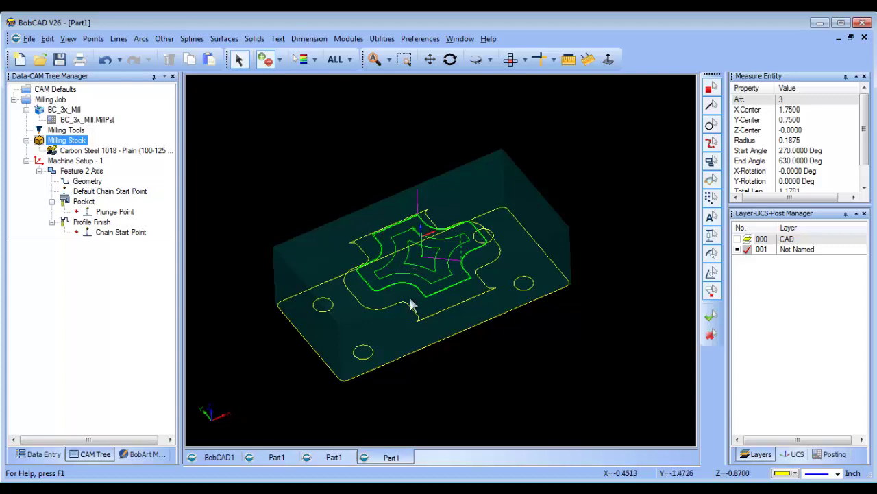
left_click(373, 236)
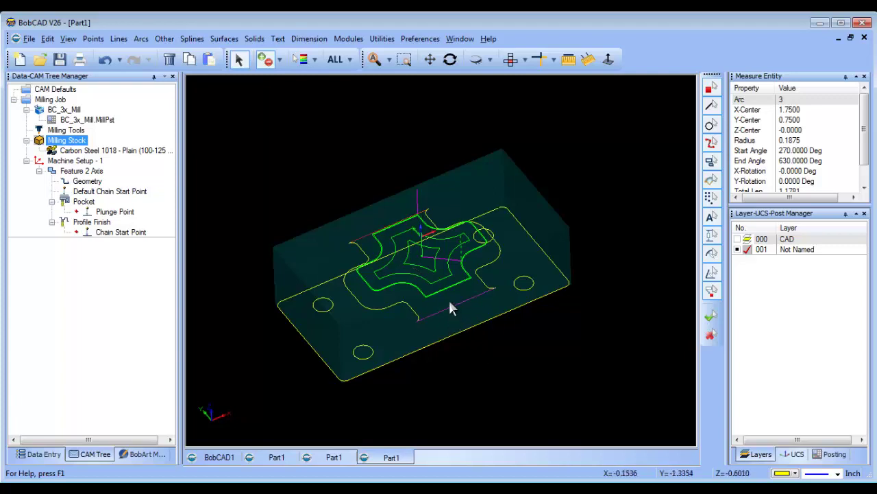
right_click(331, 128)
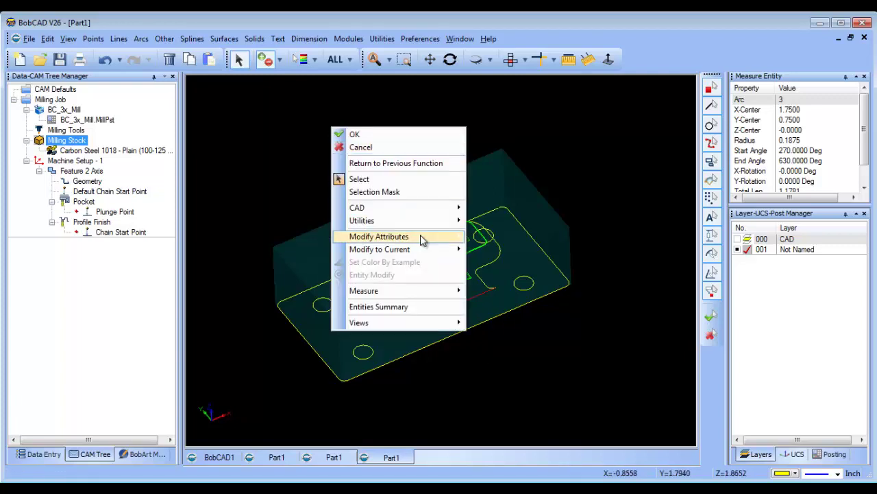
mouse_move(386, 236)
left_click(522, 254)
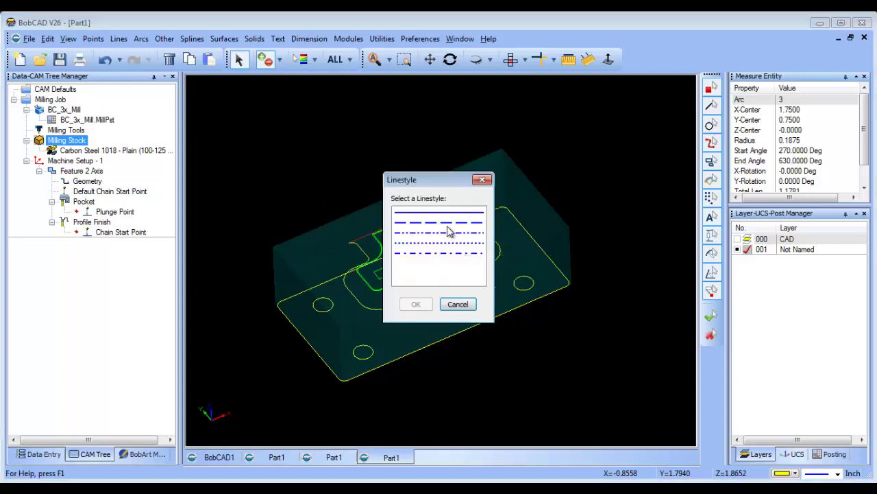
left_click(446, 229)
left_click(412, 303)
Step: Re-pick the pocket contour chain as Feature 2 Axis's geometry
left_click(113, 212)
left_click(86, 182)
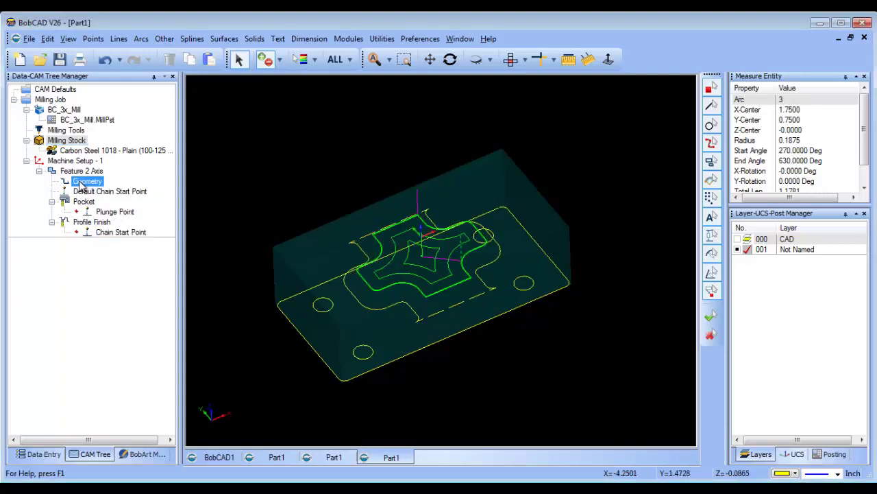
right_click(86, 182)
left_click(113, 190)
left_click(87, 181)
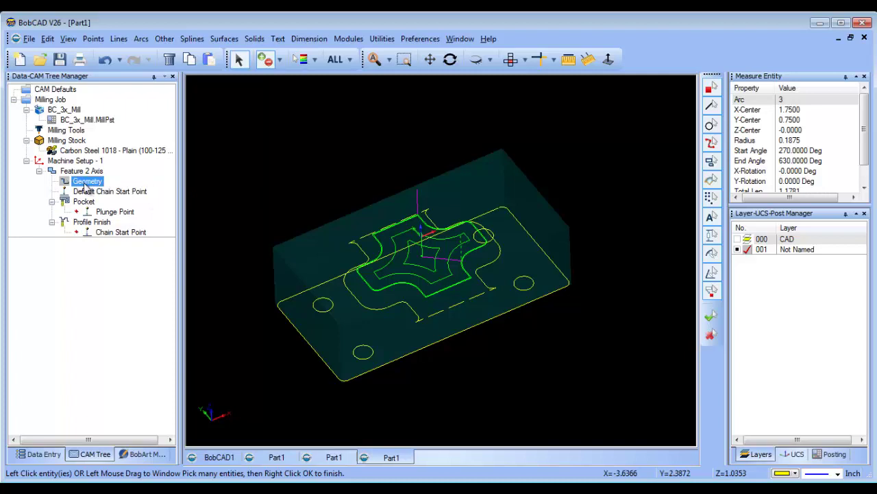
right_click(88, 183)
left_click(109, 212)
left_click(87, 181)
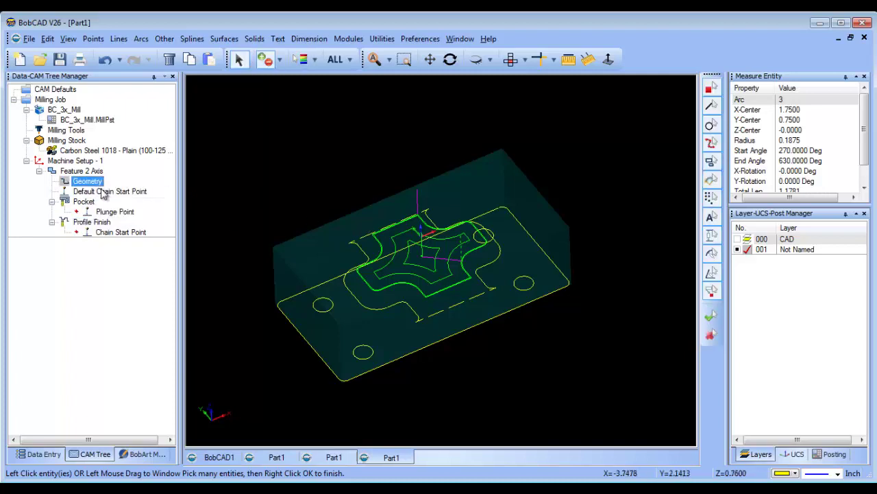
left_click(116, 191)
right_click(117, 191)
left_click(137, 194)
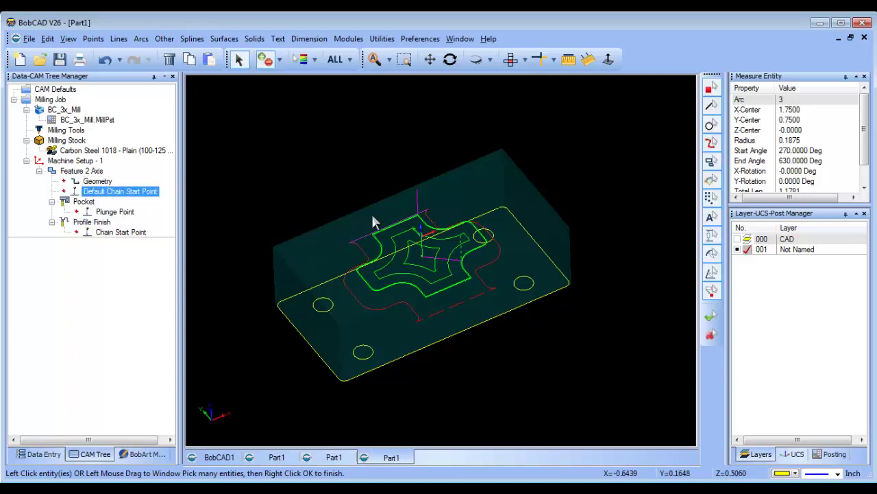
right_click(364, 200)
left_click(123, 212)
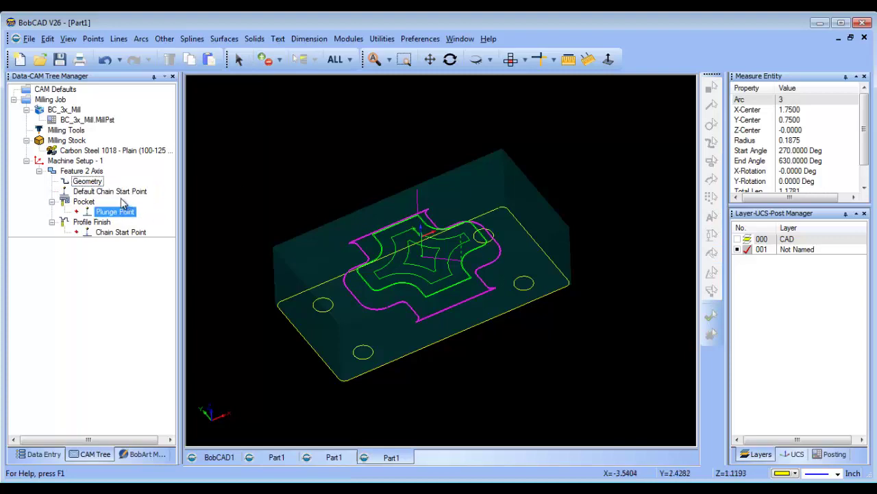
Step: Recompute Feature 2 Axis toolpaths, now extending past the dashed open side, and inspect them
right_click(81, 171)
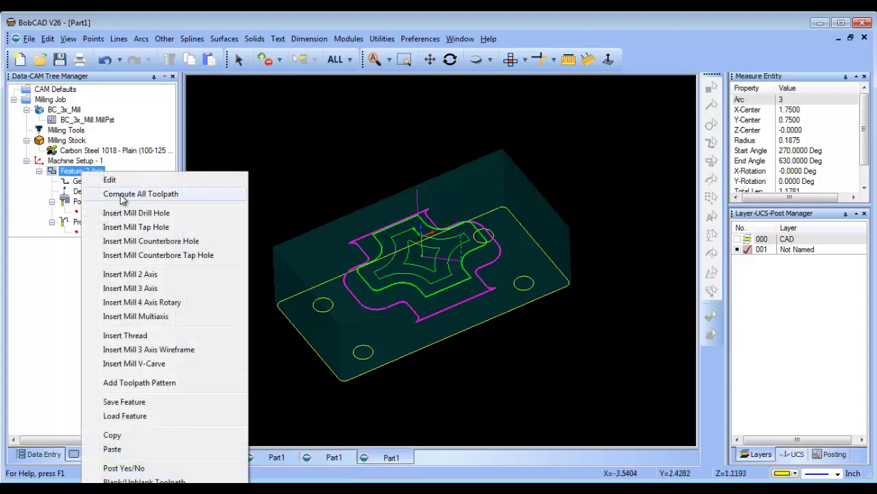
left_click(122, 194)
mouse_move(459, 303)
middle_mouse_down()
mouse_move(439, 323)
mouse_move(446, 304)
mouse_move(453, 326)
middle_mouse_up()
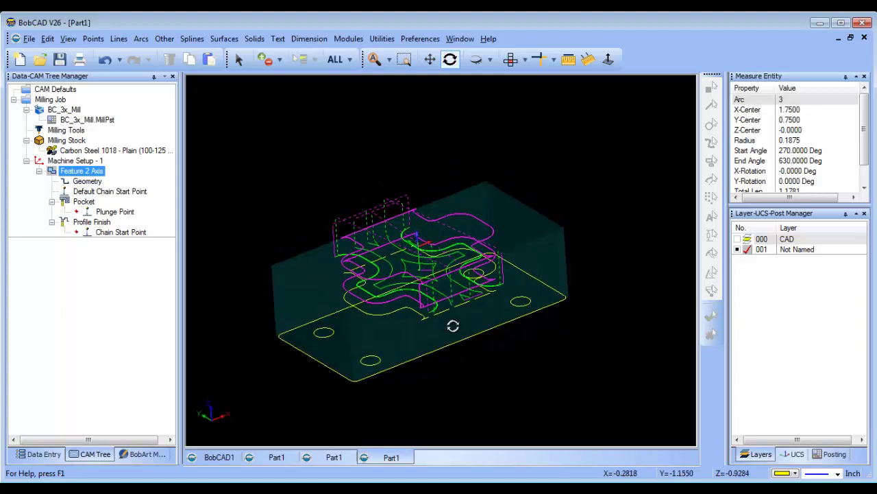
middle_click_drag(414, 285, 405, 290)
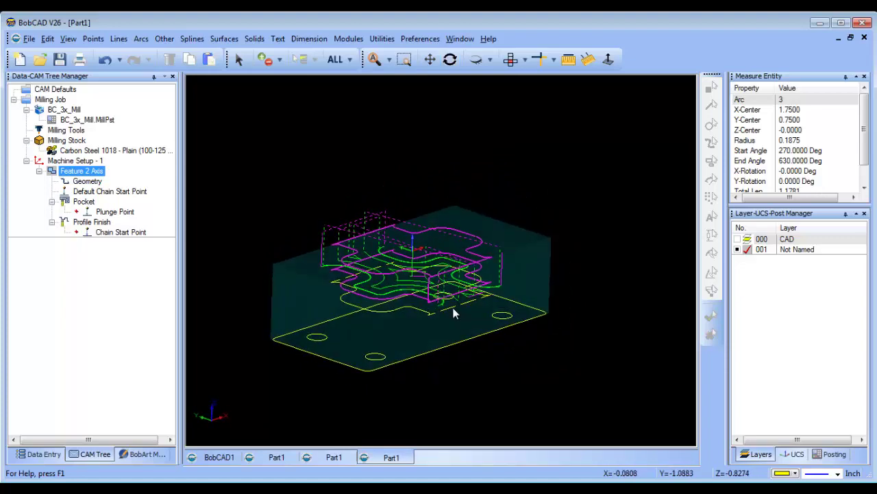
Step: In the other Part1, set Feature 2 Axis Total Depth to 0.75, recompute, and return to the solid part
left_click(329, 459)
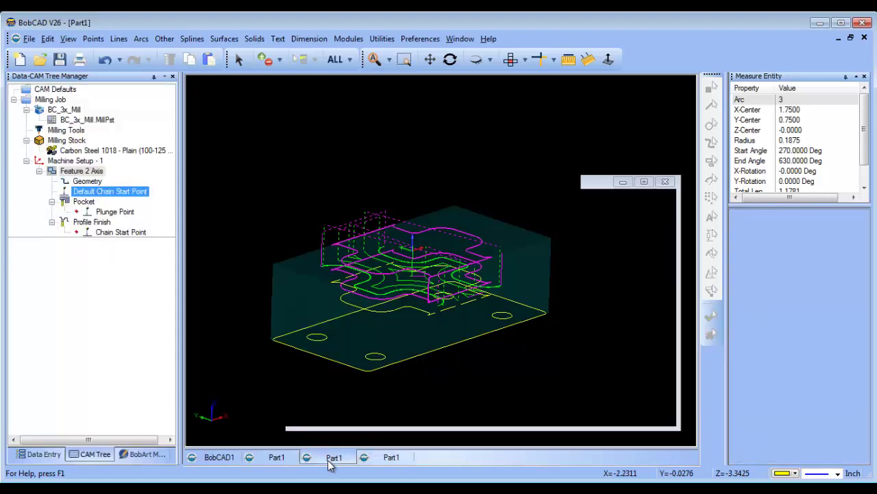
middle_click_drag(415, 366, 464, 323)
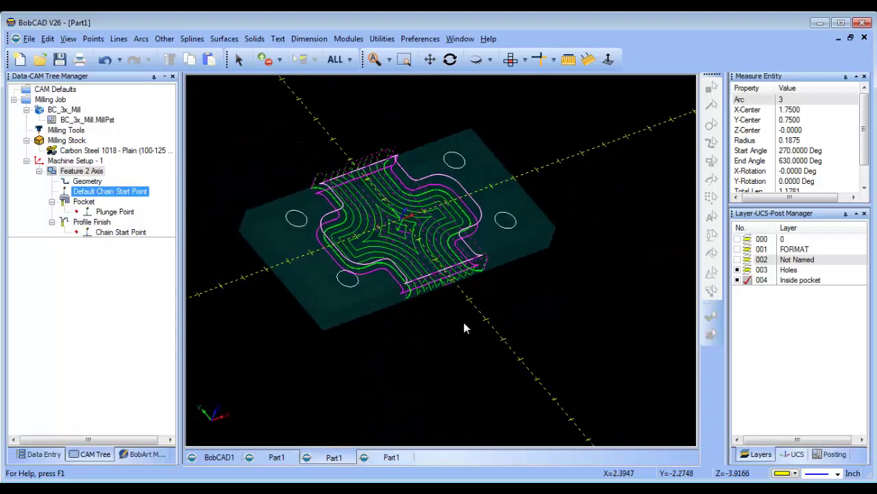
right_click(88, 173)
left_click(123, 183)
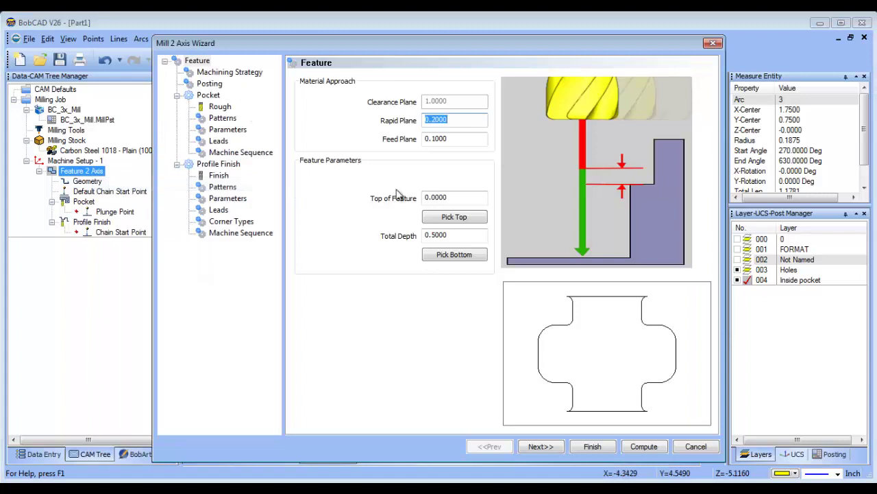
left_click(462, 237)
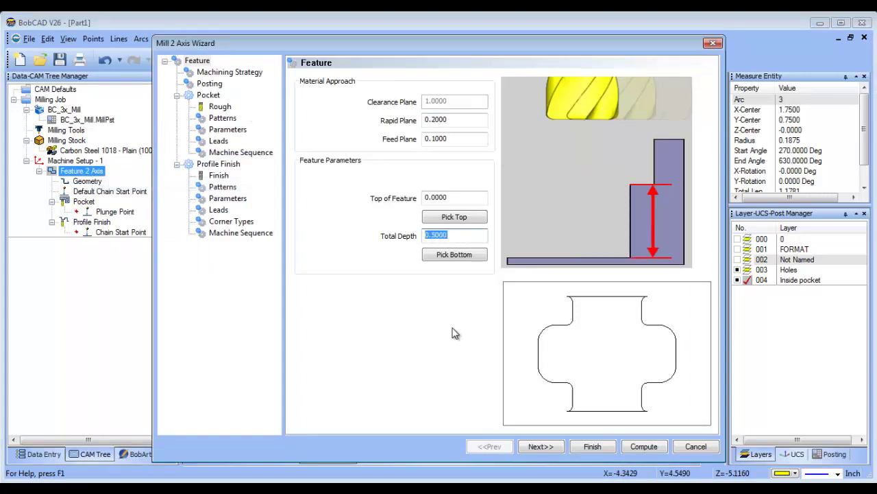
type(".75")
left_click(644, 446)
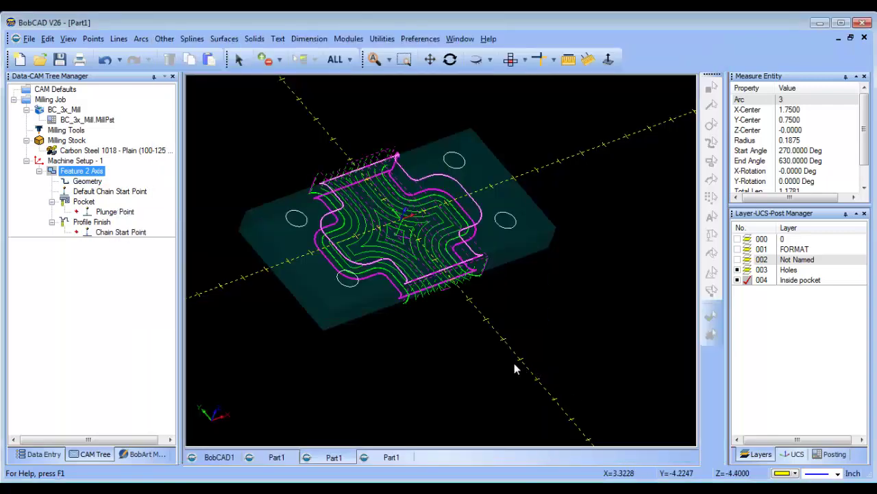
middle_click_drag(514, 363, 510, 341)
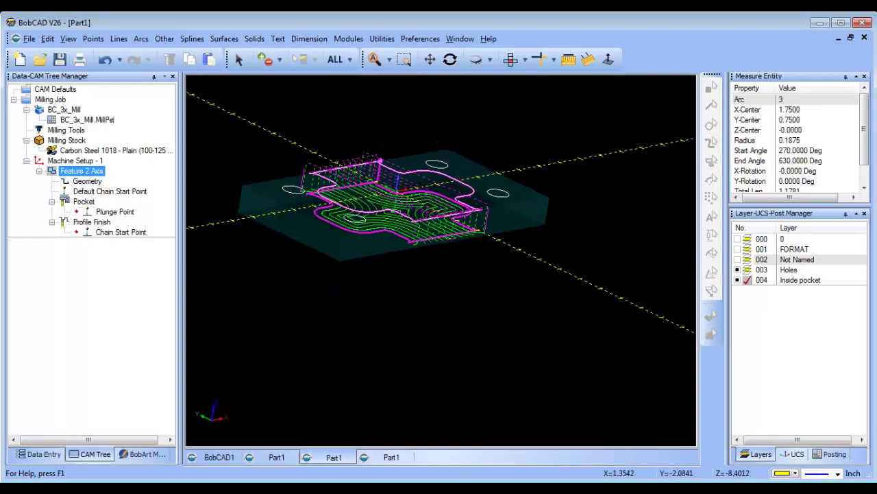
left_click(381, 461)
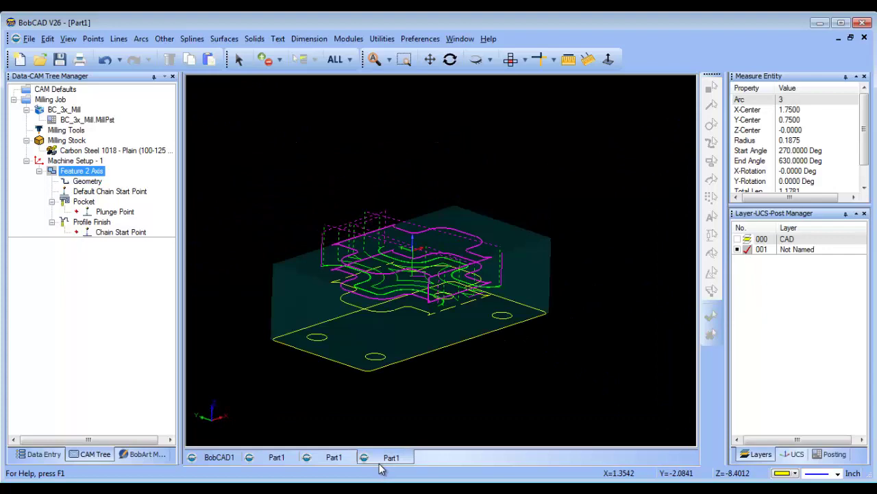
Step: Pick the solid's pocket floor as Feature 2 Axis's bottom (0.75 deep) and recompute toolpaths
right_click(83, 170)
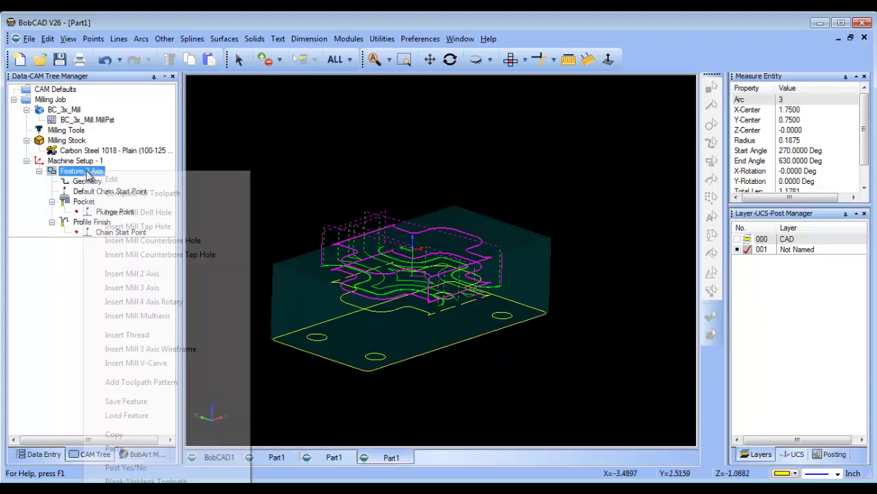
left_click(111, 180)
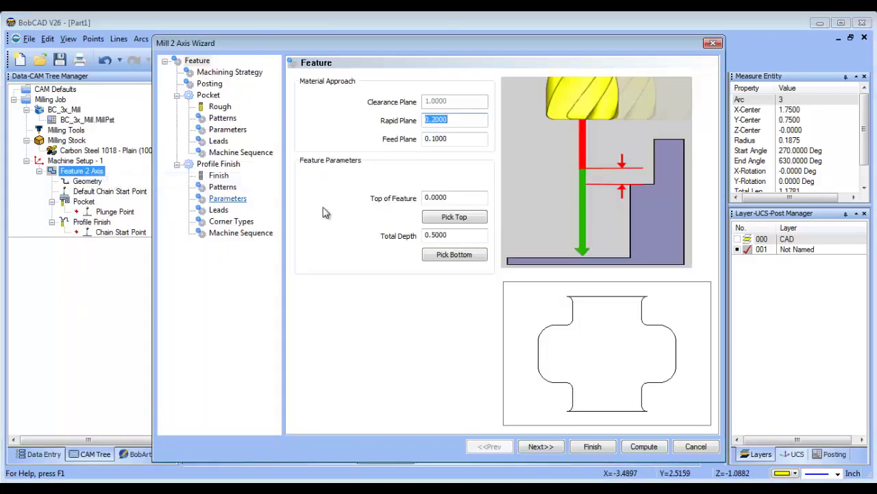
left_click(461, 255)
left_click(459, 303)
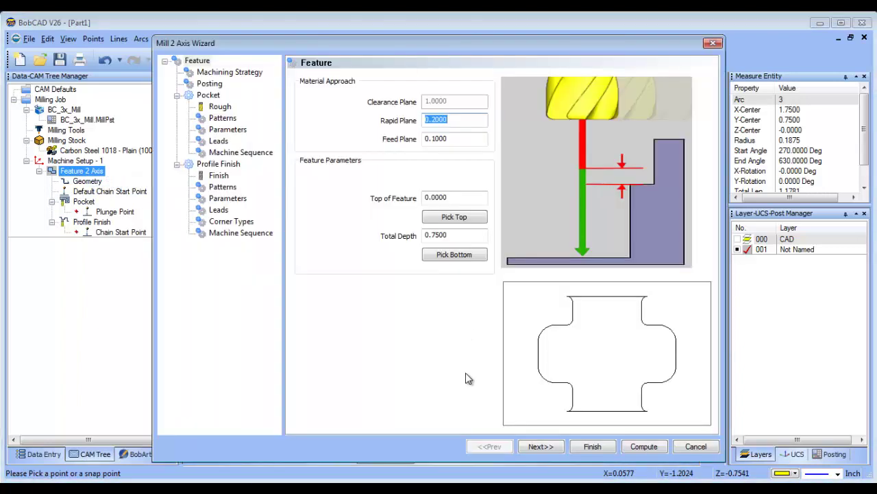
left_click(644, 446)
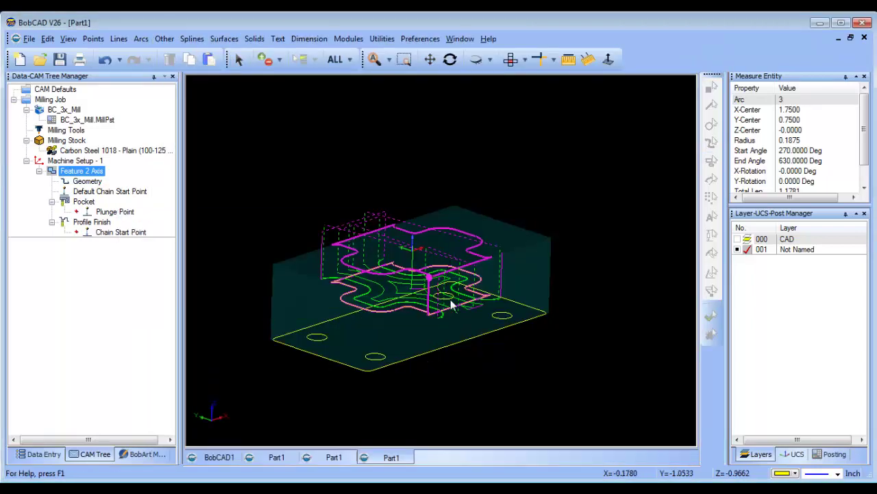
middle_click_drag(452, 286, 417, 319)
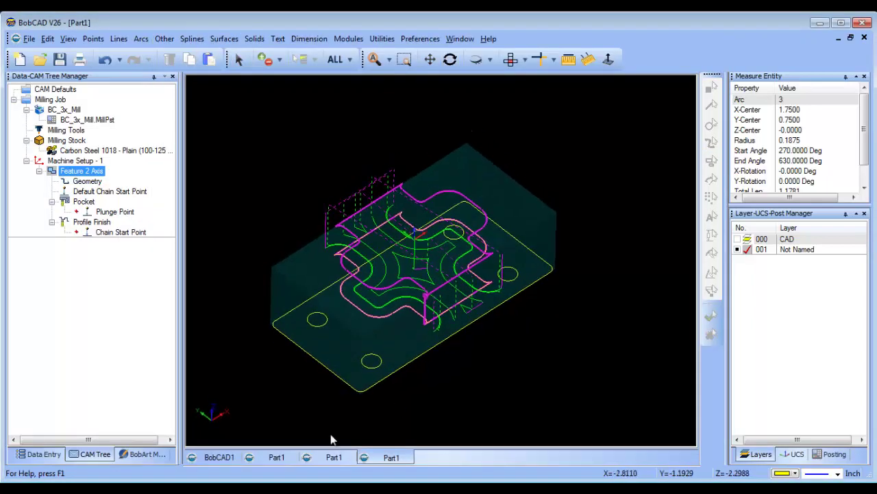
left_click(329, 465)
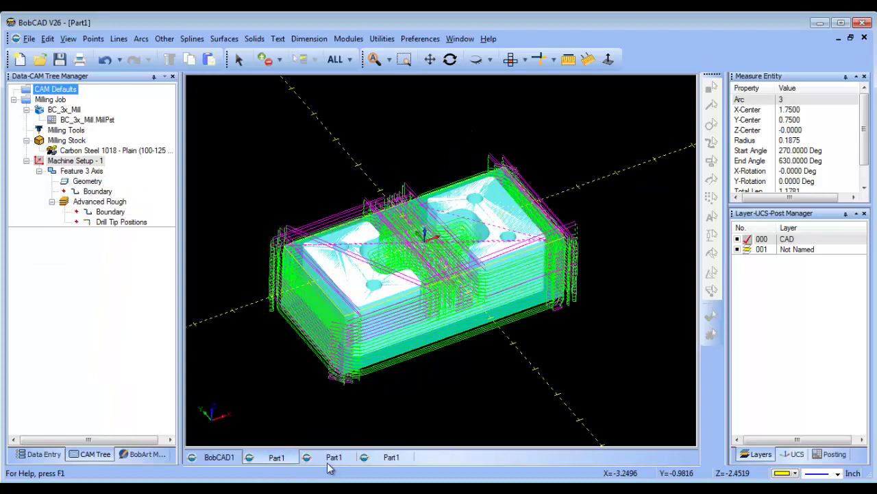
left_click(362, 462)
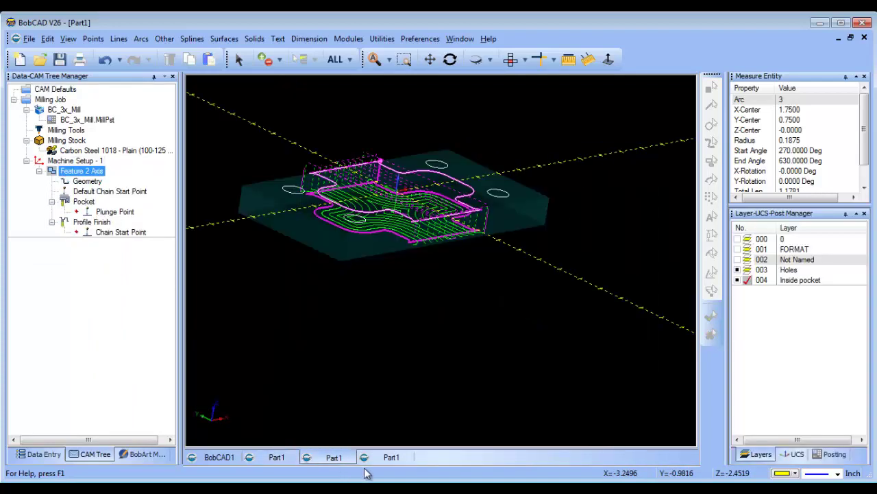
left_click(393, 464)
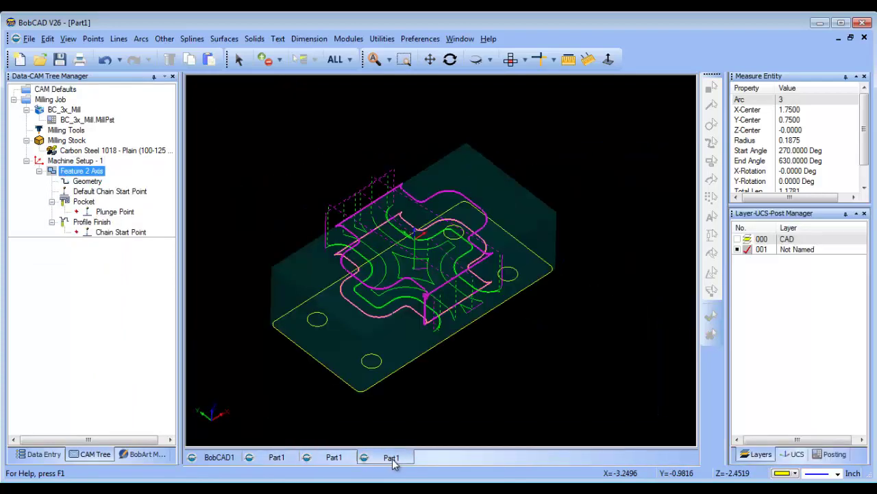
left_click(319, 465)
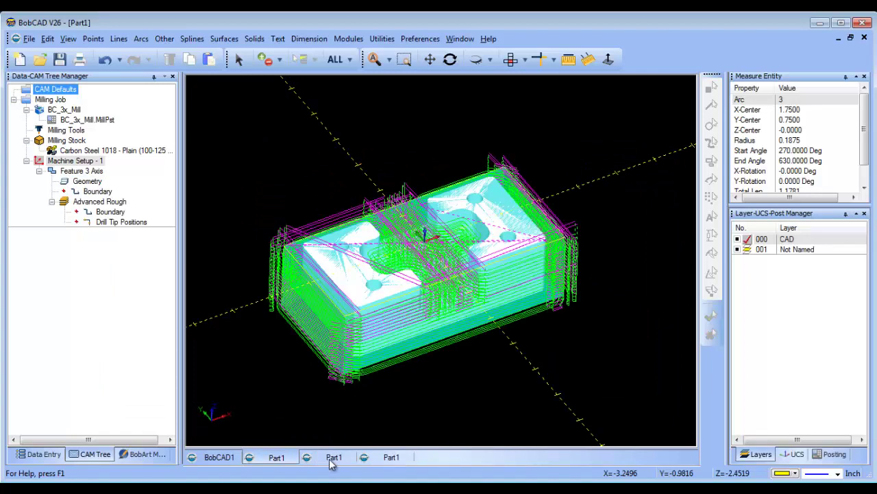
left_click(331, 464)
left_click(388, 461)
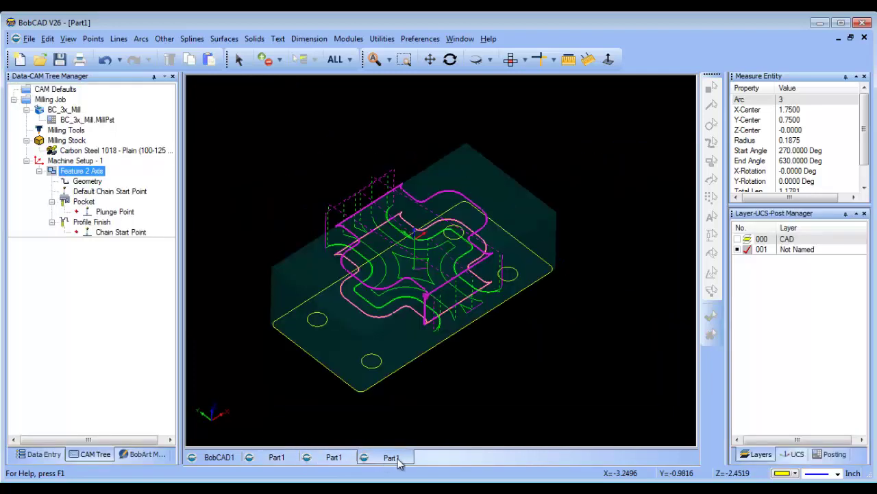